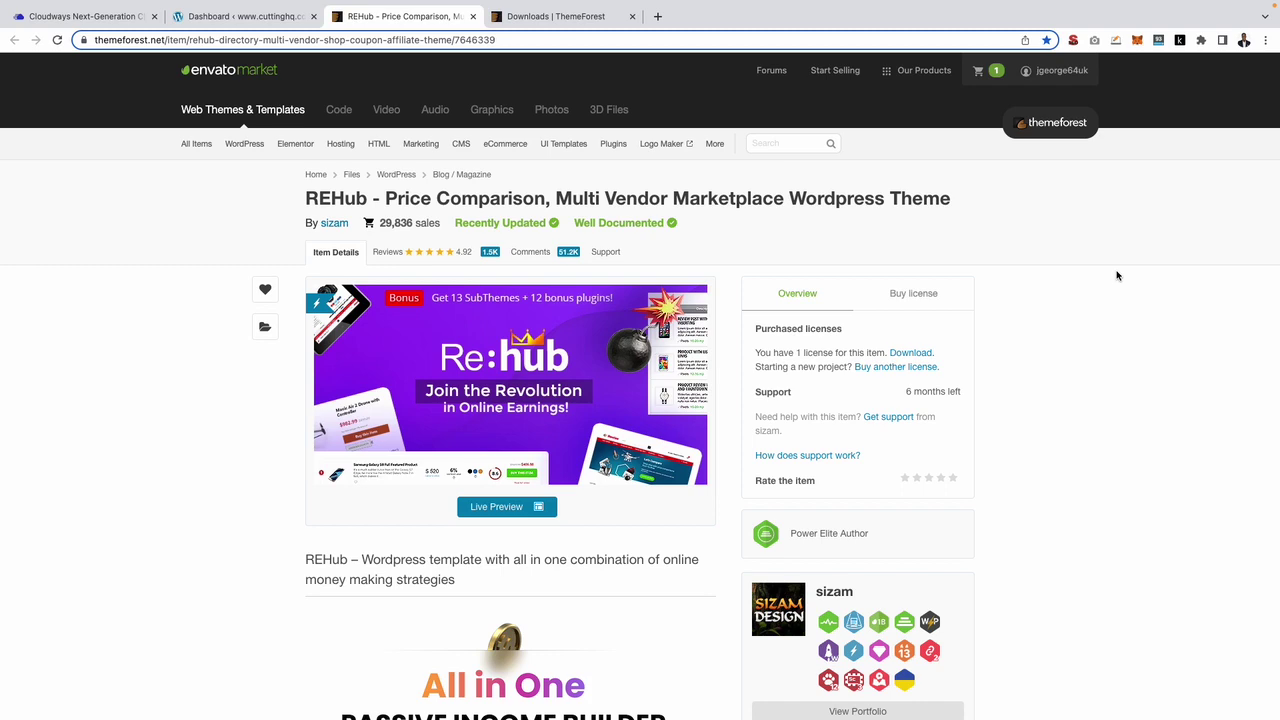
# Open the REHub live preview and scroll down to its 'Choose demo site' gallery, including Remag.
pyautogui.click(495, 507)
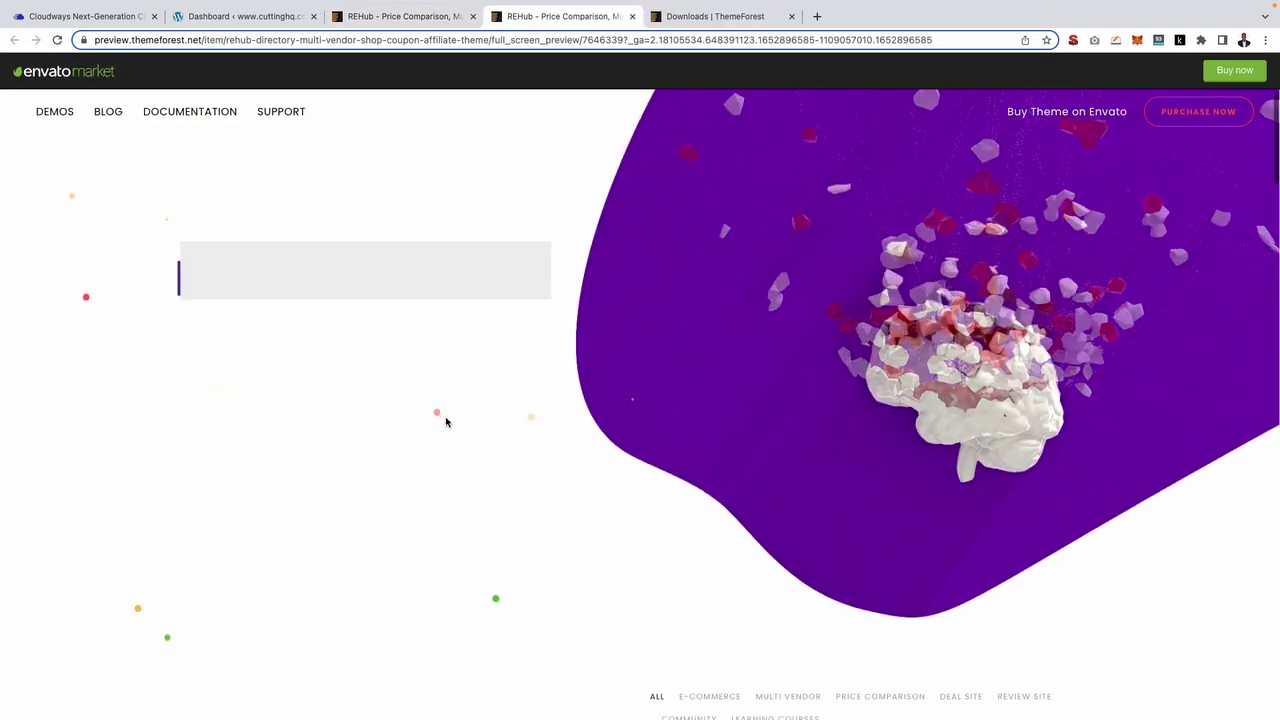
pyautogui.scroll(-2, 447, 422)
pyautogui.scroll(-3, 447, 422)
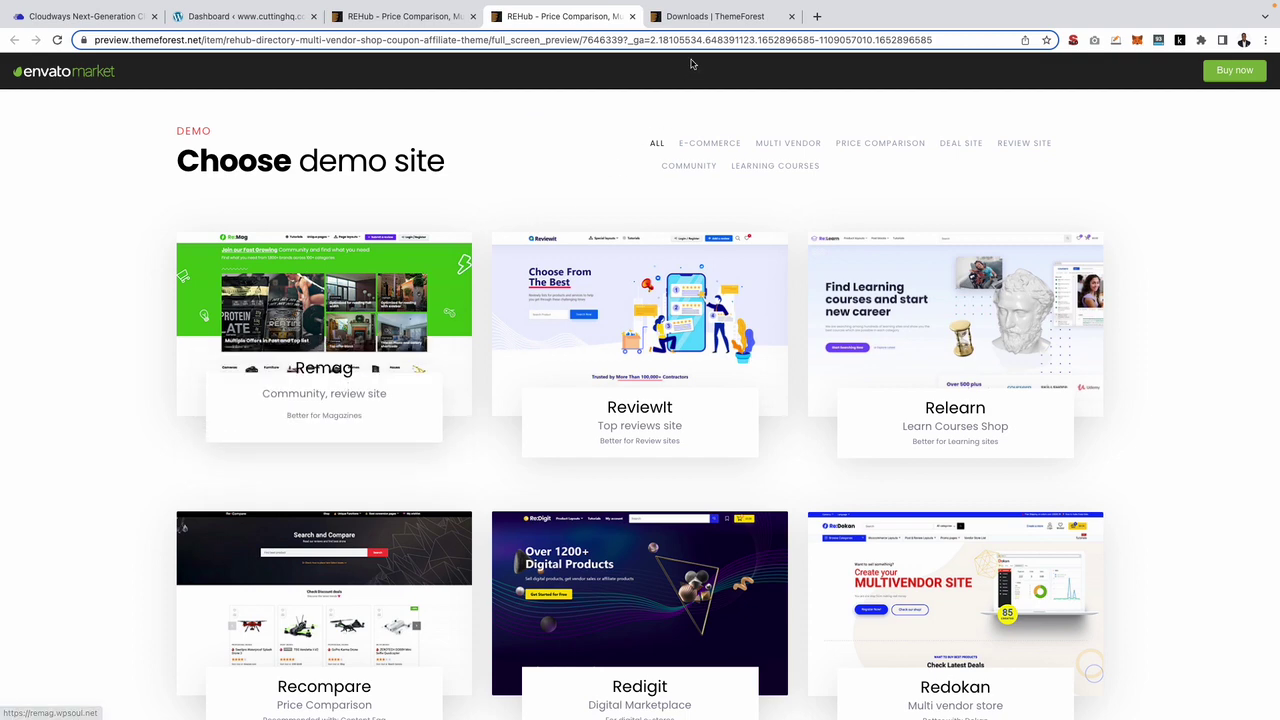
# Go to the ThemeForest Downloads page and locate the REHub item.
pyautogui.click(684, 20)
pyautogui.scroll(1, 914, 225)
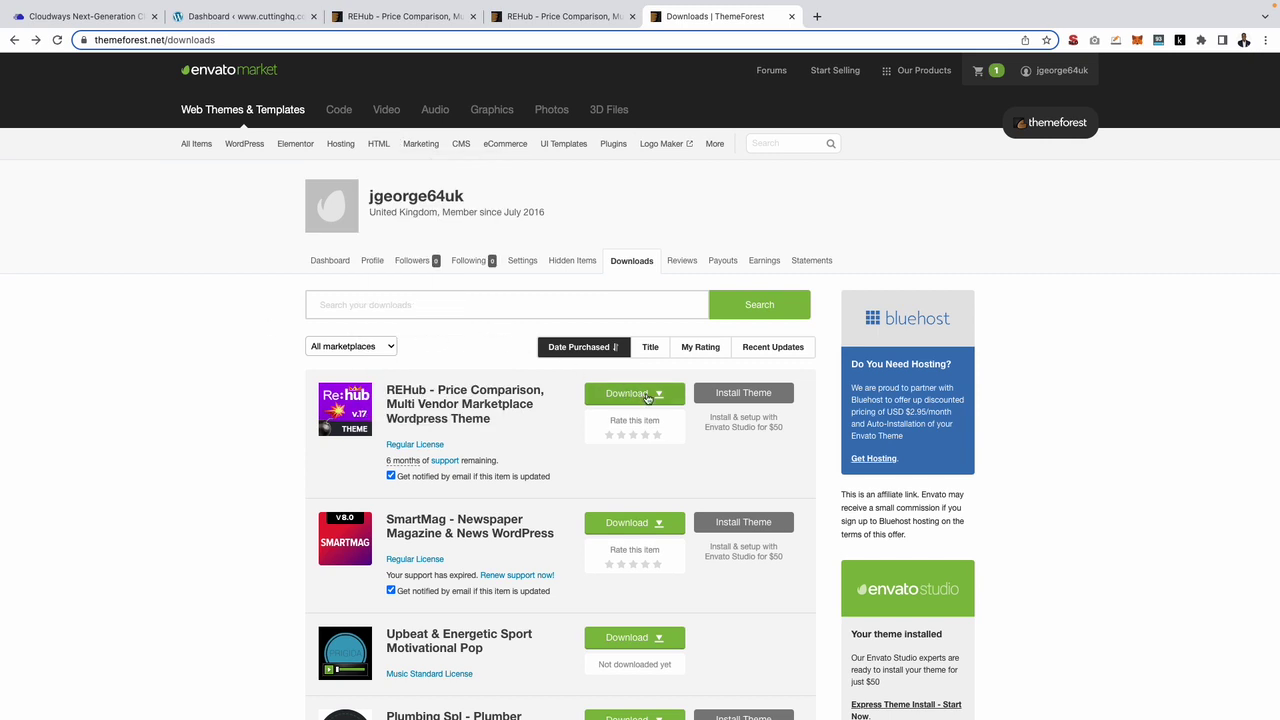
pyautogui.scroll(-3, 443, 543)
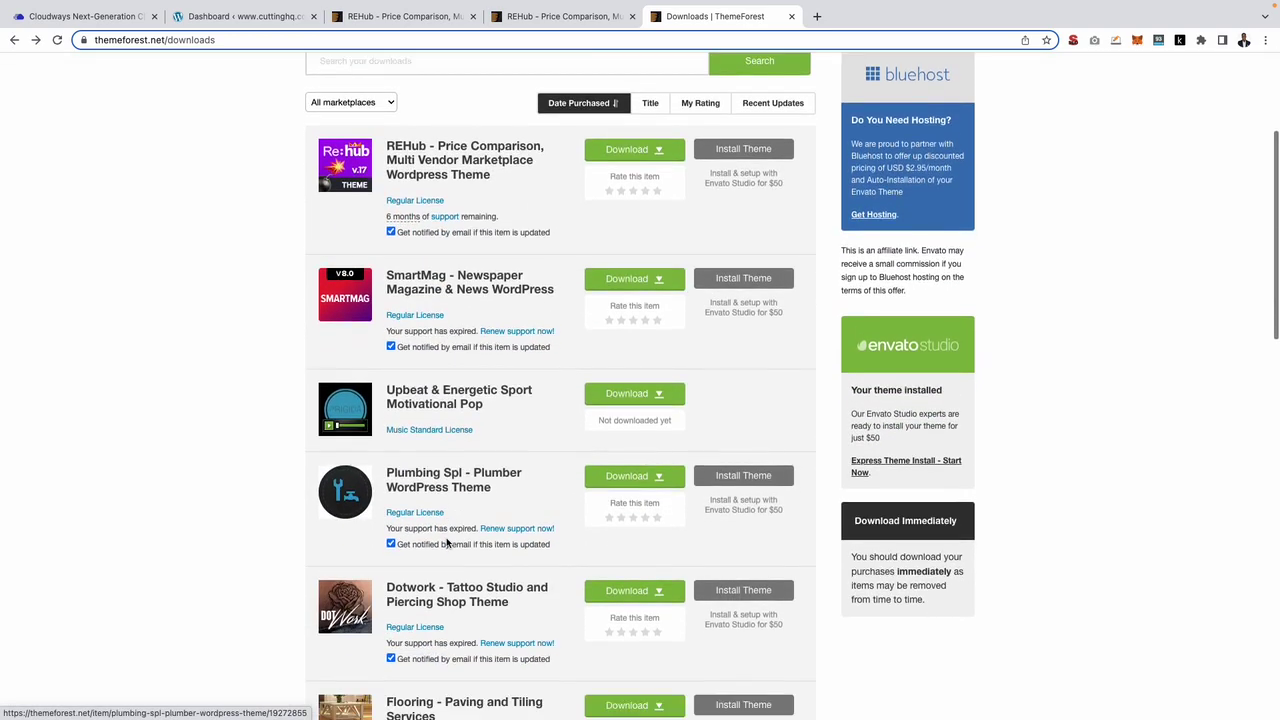
pyautogui.scroll(-3, 443, 543)
pyautogui.scroll(-5, 447, 543)
pyautogui.scroll(2, 447, 543)
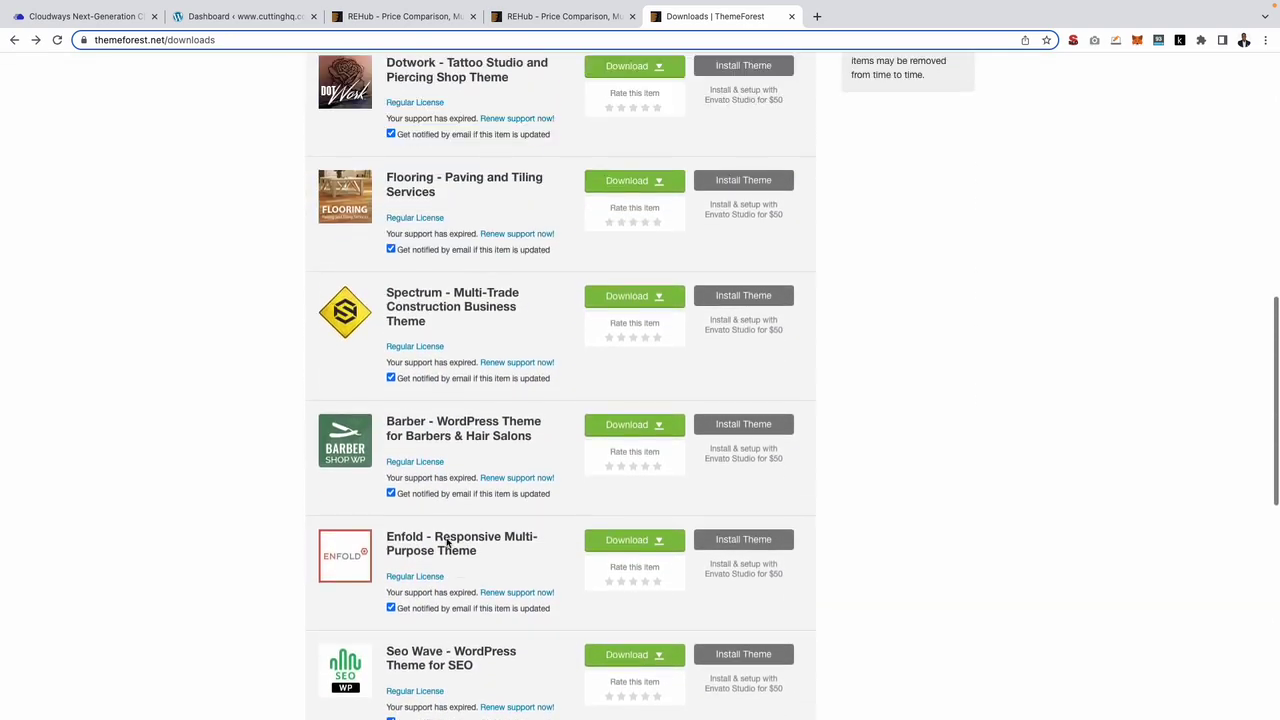
pyautogui.scroll(3, 447, 543)
pyautogui.scroll(2, 447, 543)
pyautogui.scroll(3, 447, 543)
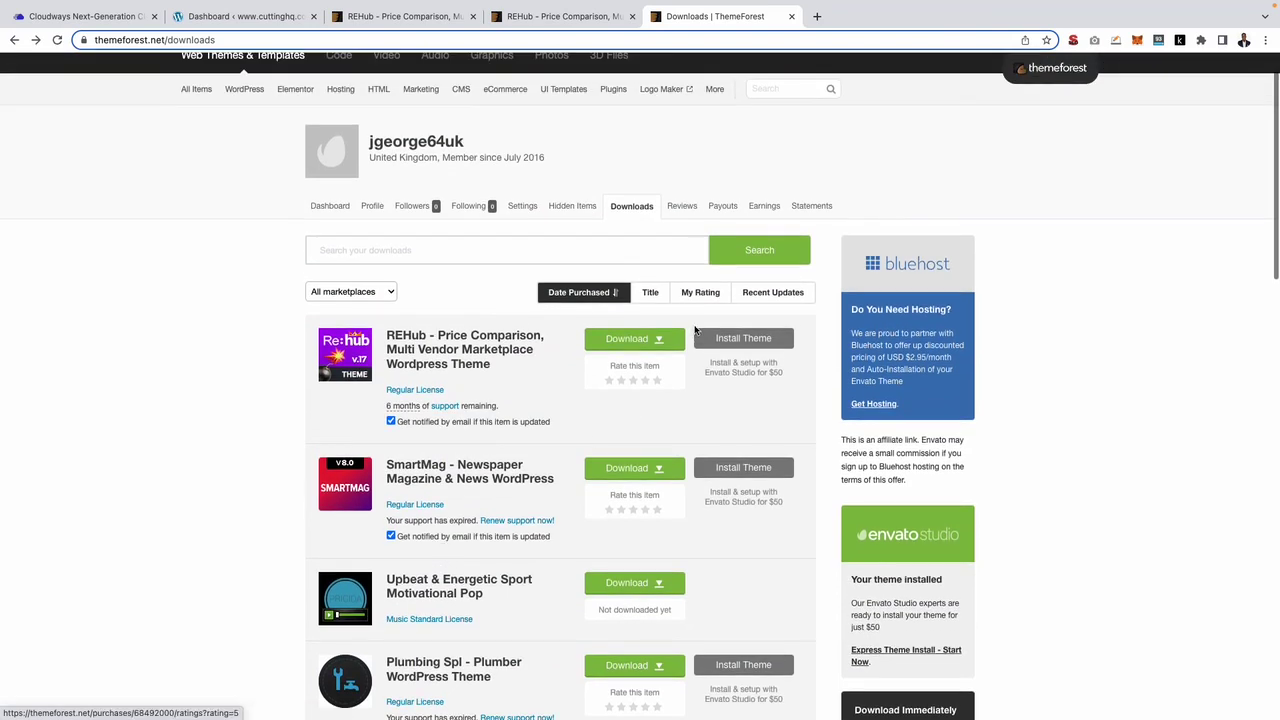
# Download REHub's 'All files & documentation' zip and select it on the desktop.
pyautogui.click(673, 339)
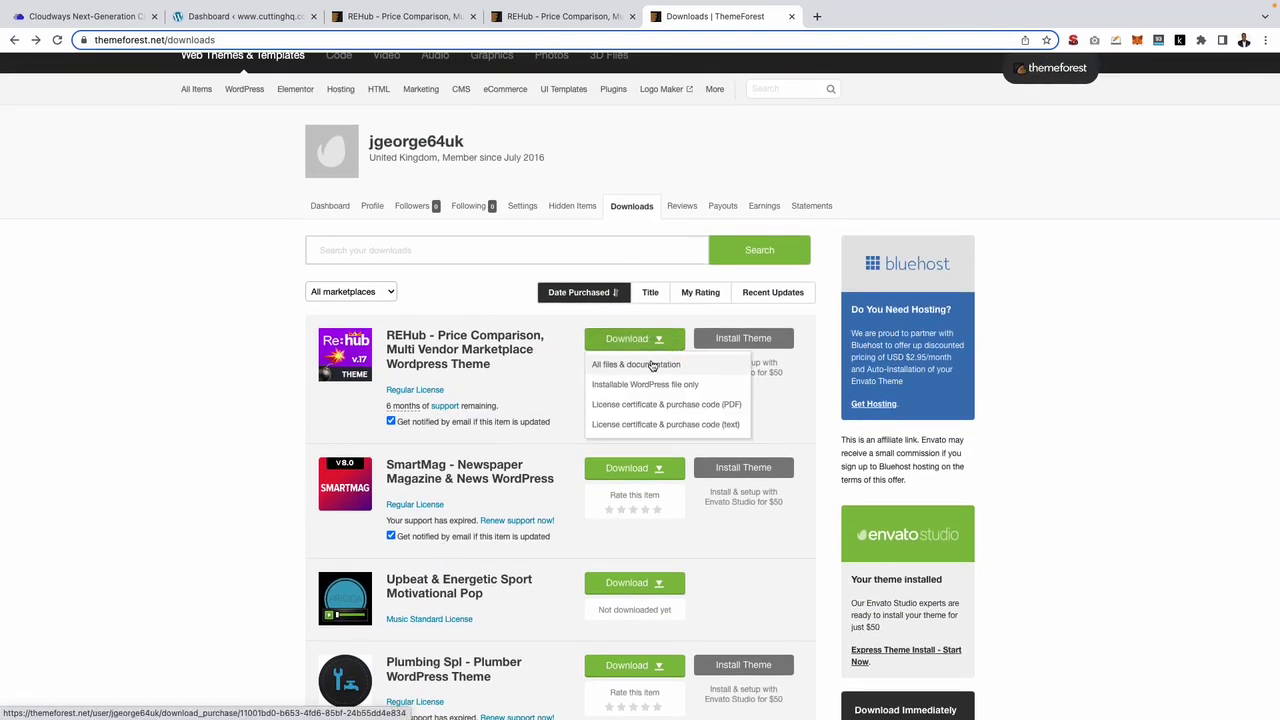
pyautogui.click(652, 366)
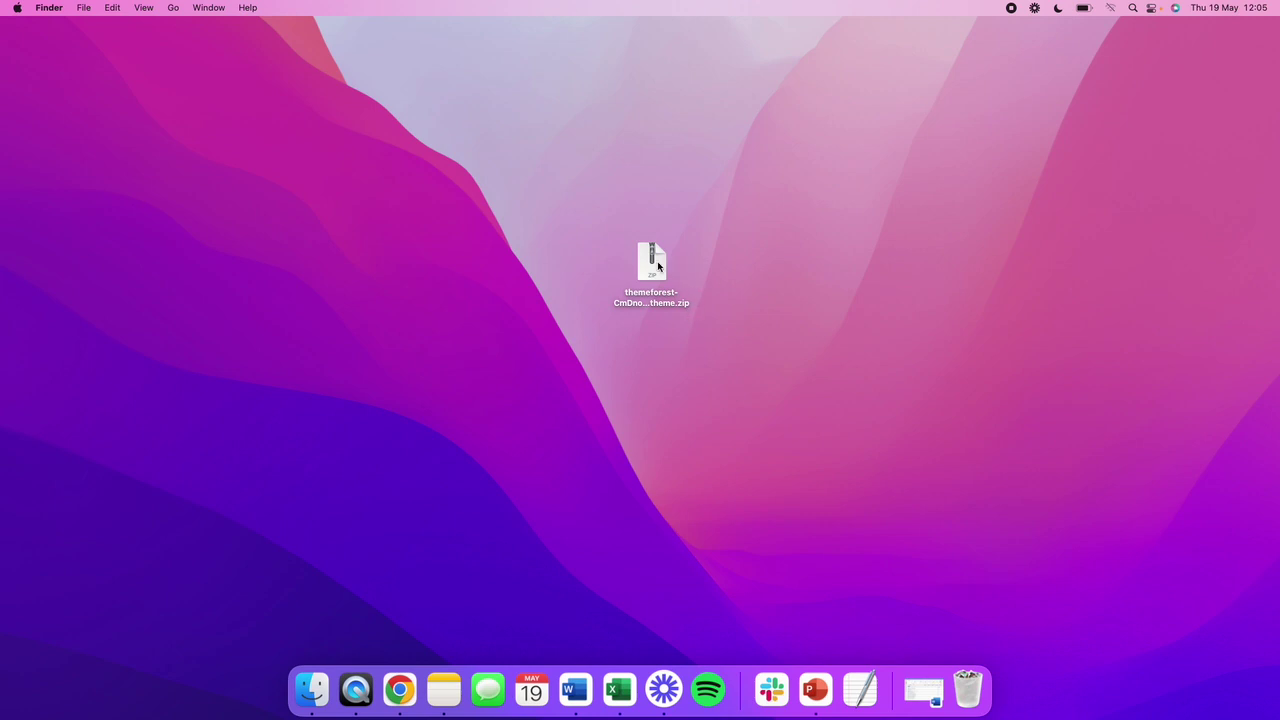
pyautogui.click(651, 258)
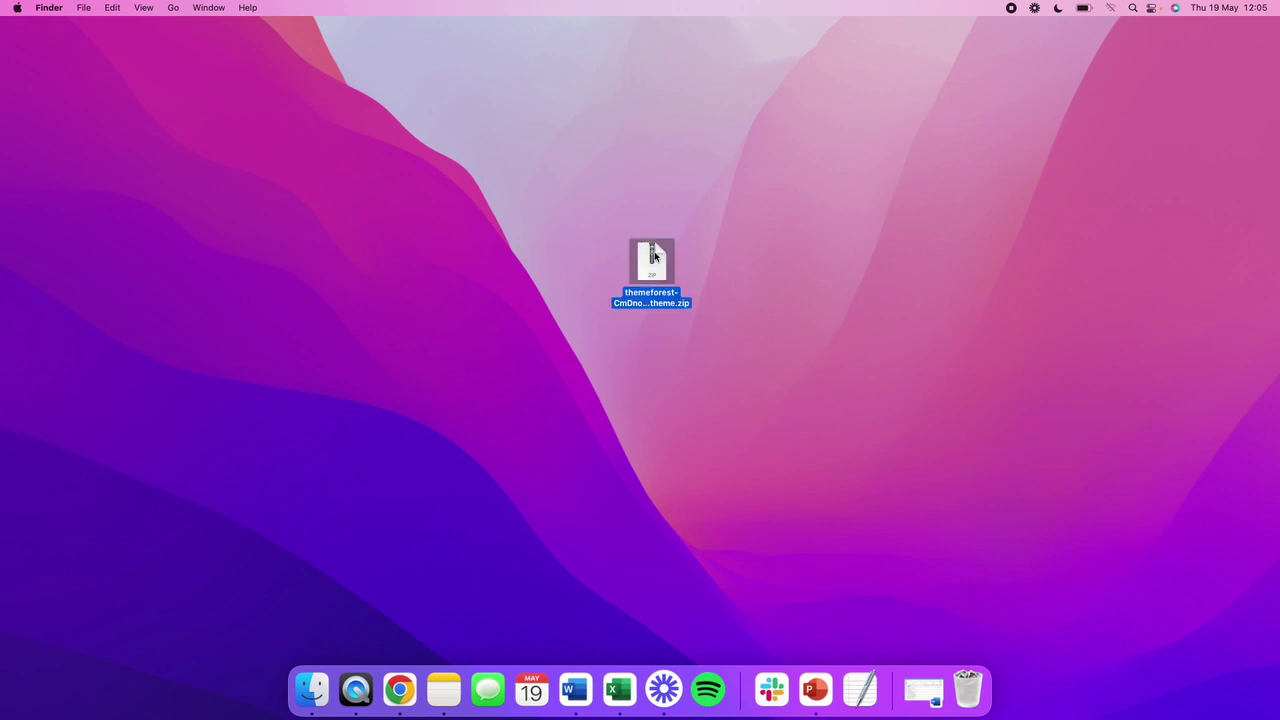
# Unzip the REHub package and open 'Documentation link.txt' in REHubWP-theme's documentation folder.
pyautogui.doubleClick(651, 258)
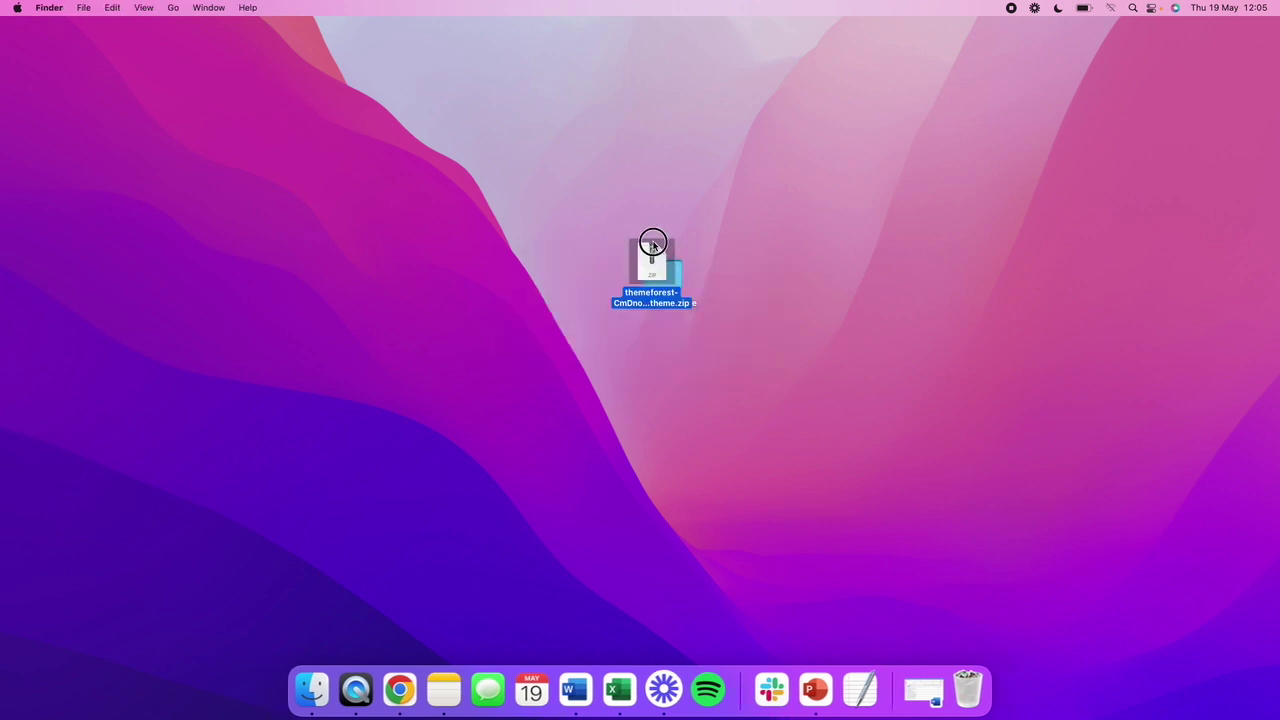
pyautogui.doubleClick(645, 300)
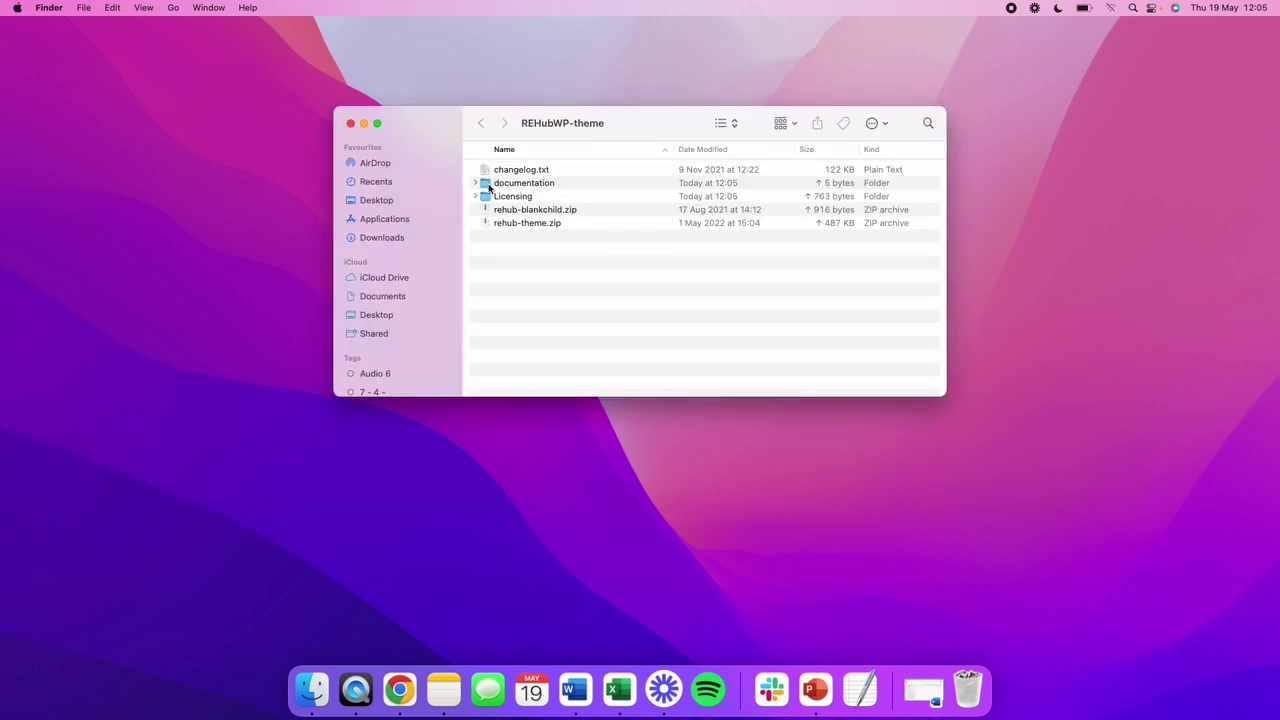
pyautogui.click(480, 186)
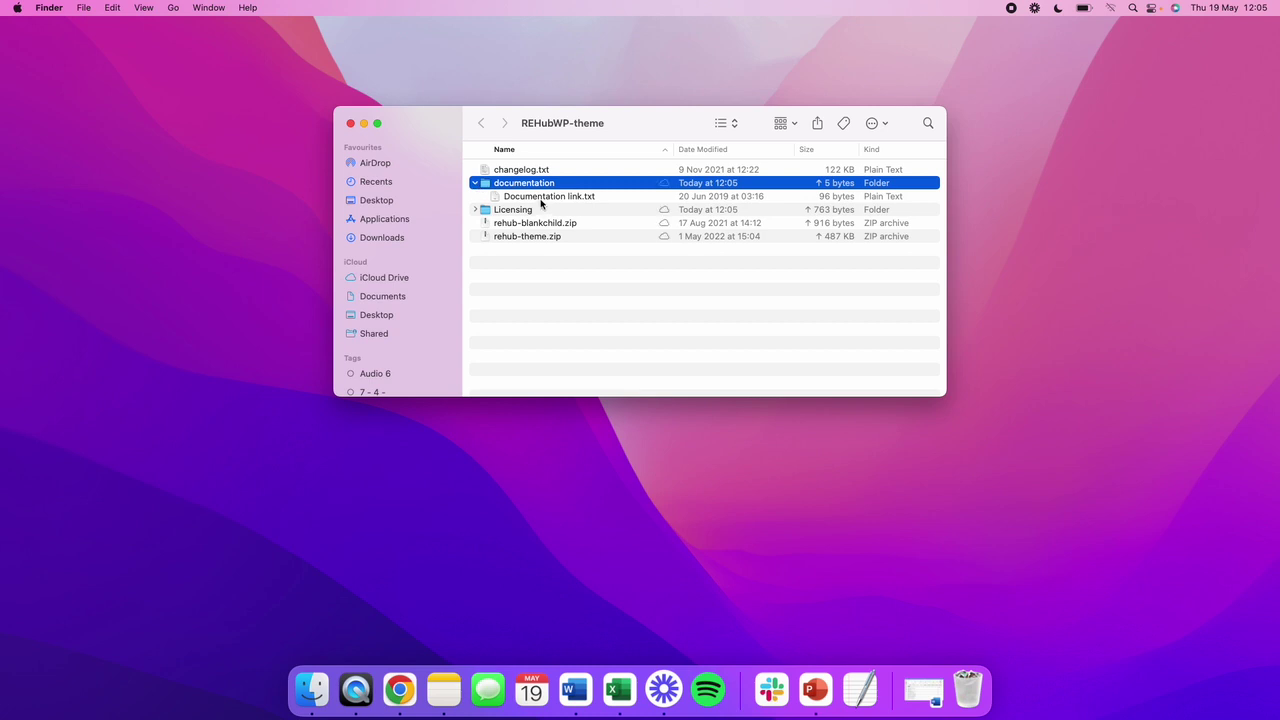
pyautogui.click(543, 198)
pyautogui.doubleClick(543, 197)
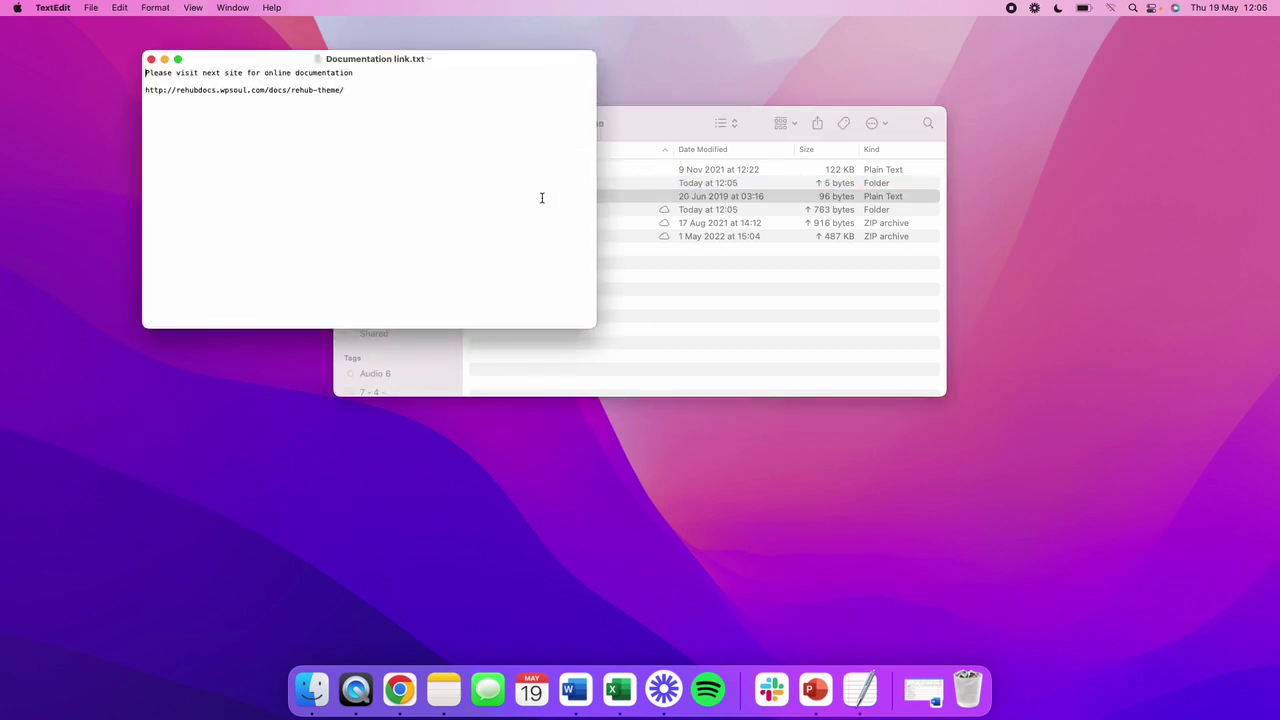
# Copy the documentation URL from the text file and return to Chrome's address bar.
pyautogui.tripleClick(184, 90)
pyautogui.press('super+c')
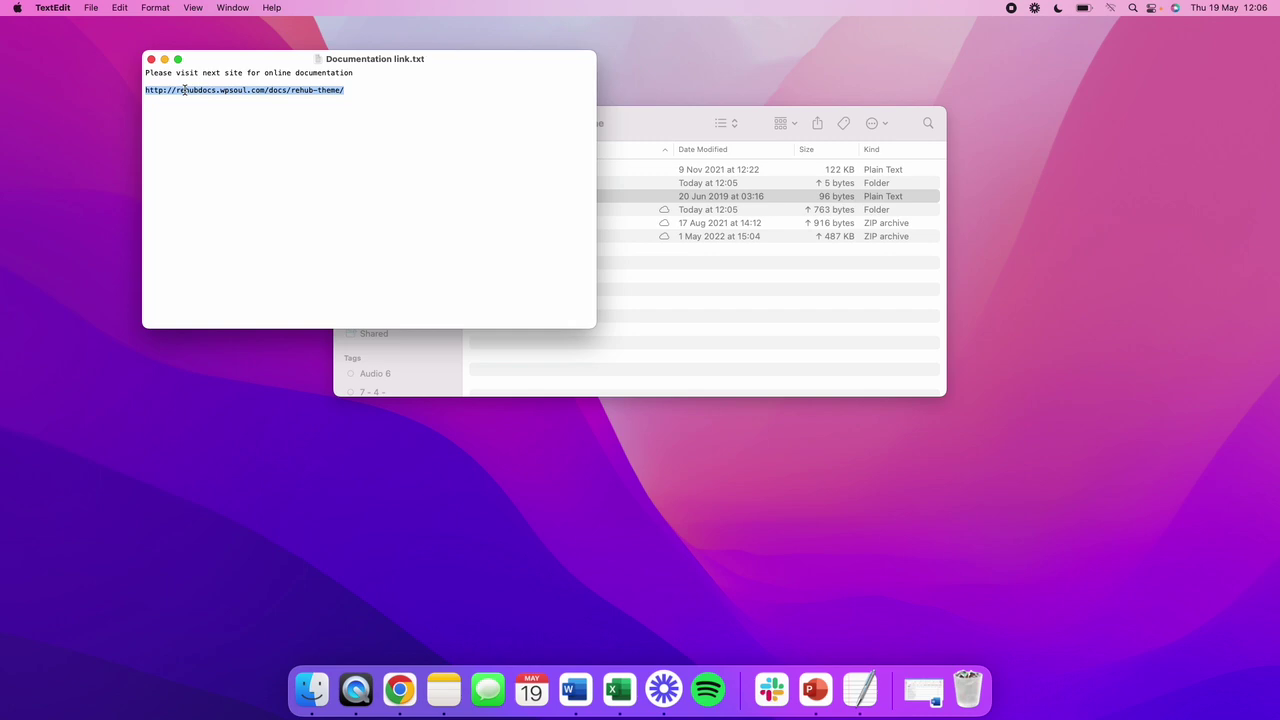
pyautogui.press('super+Tab')
pyautogui.click(711, 39)
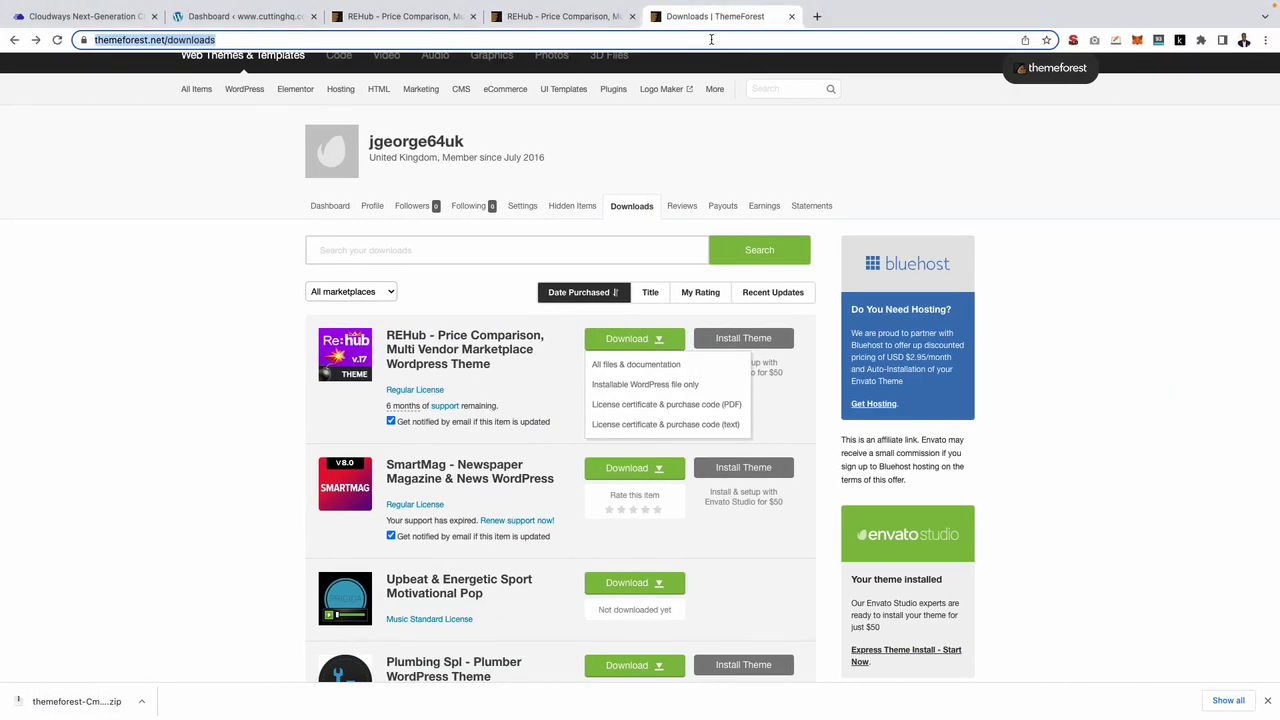
# Load the copied ReHub docs URL and open its 'Theme Install, update, translation' section.
pyautogui.press('super+v')
pyautogui.press('Return')
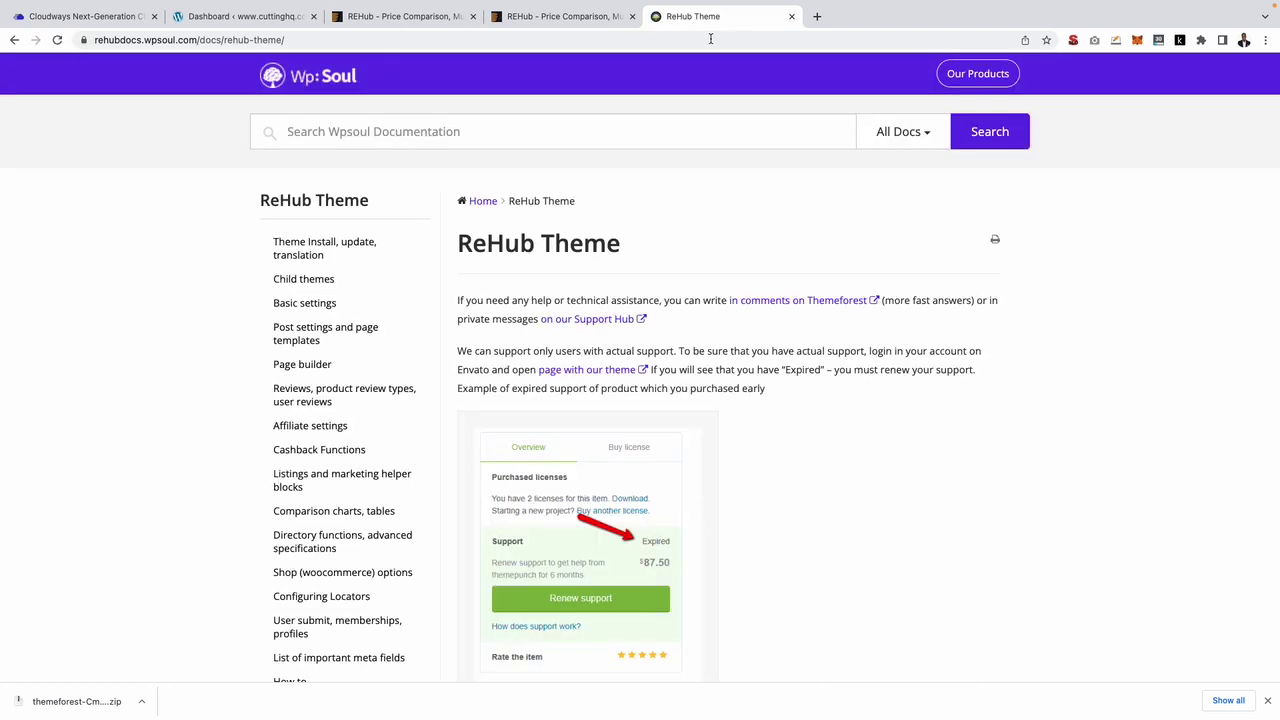
pyautogui.click(426, 18)
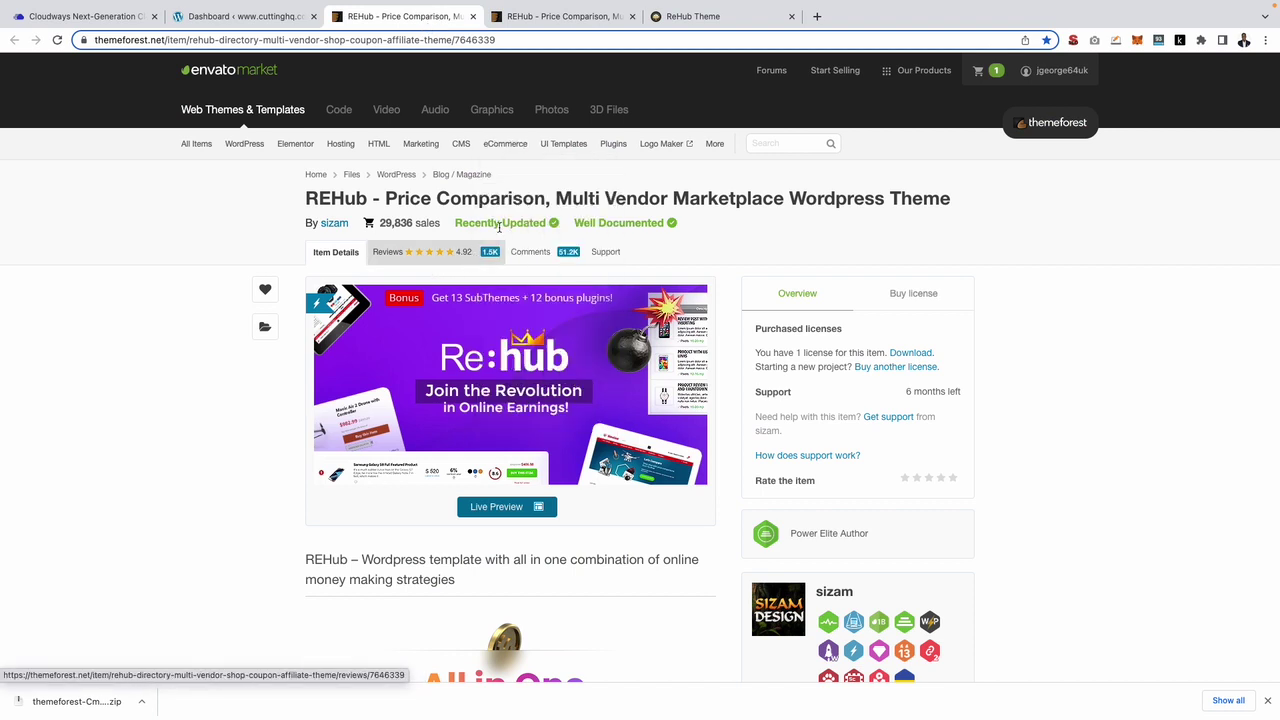
pyautogui.click(690, 17)
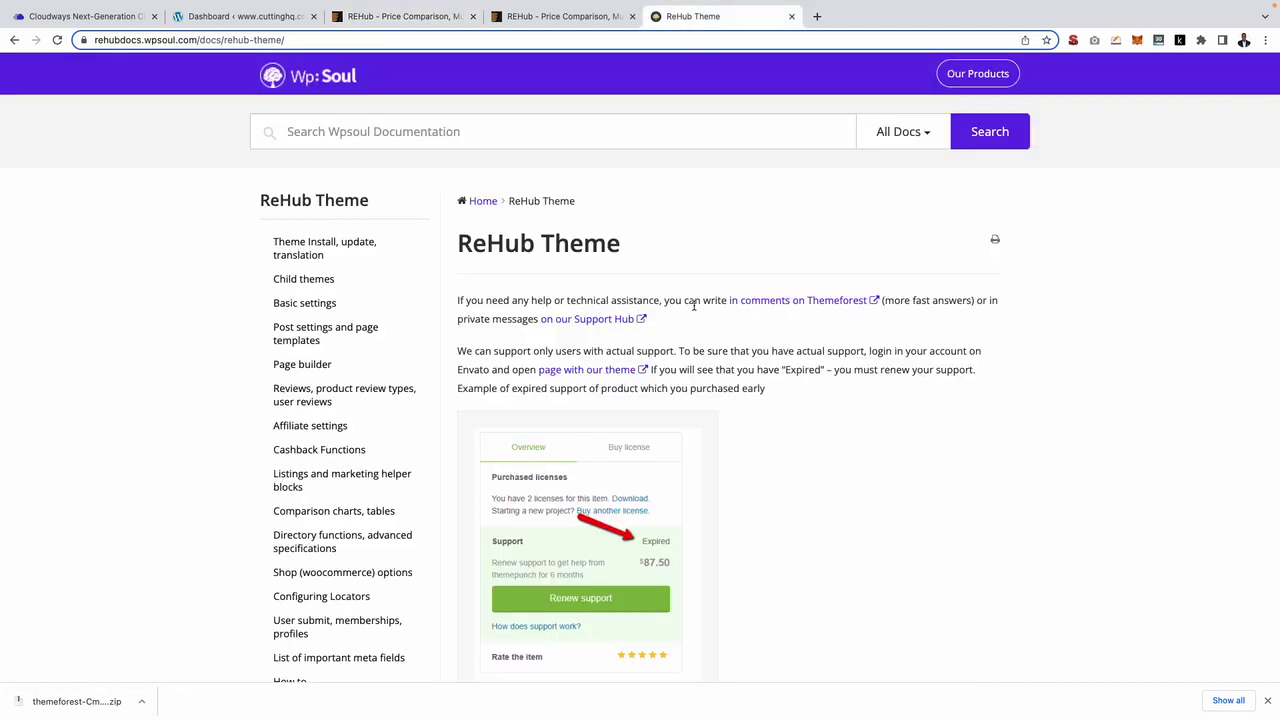
pyautogui.click(327, 249)
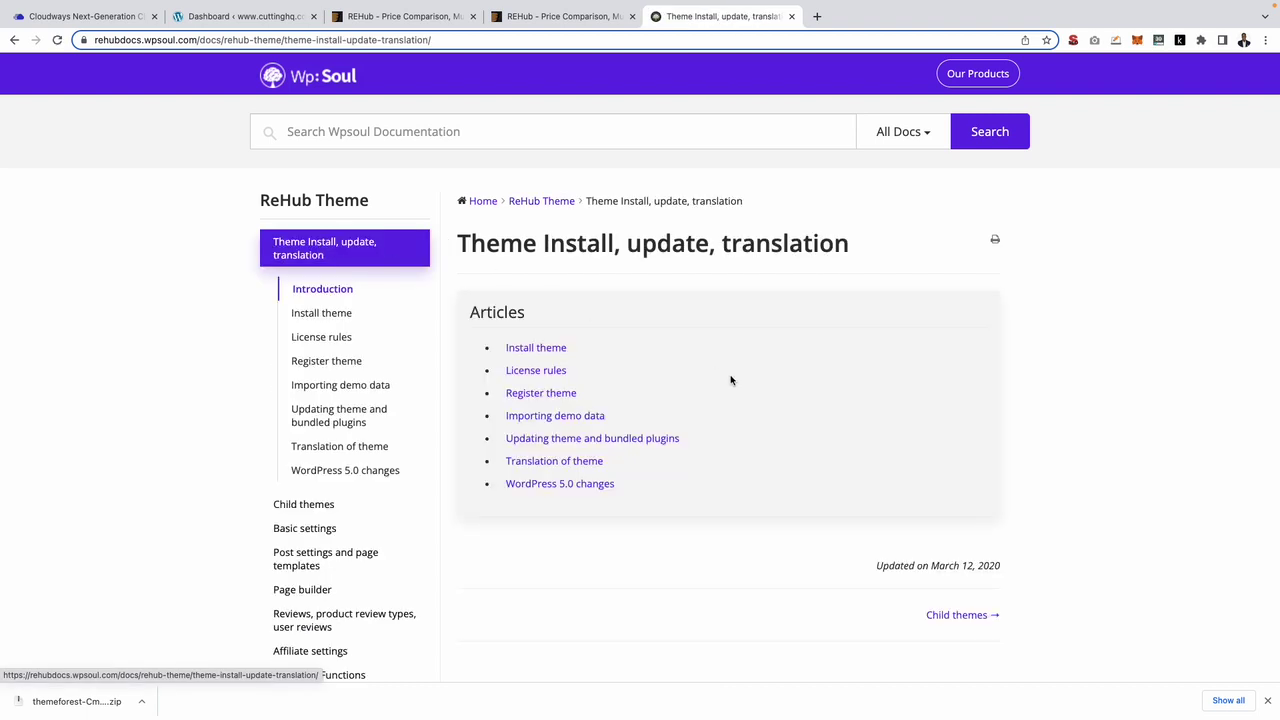
# Open the 'Install theme' article in the ReHub docs.
pyautogui.click(1267, 700)
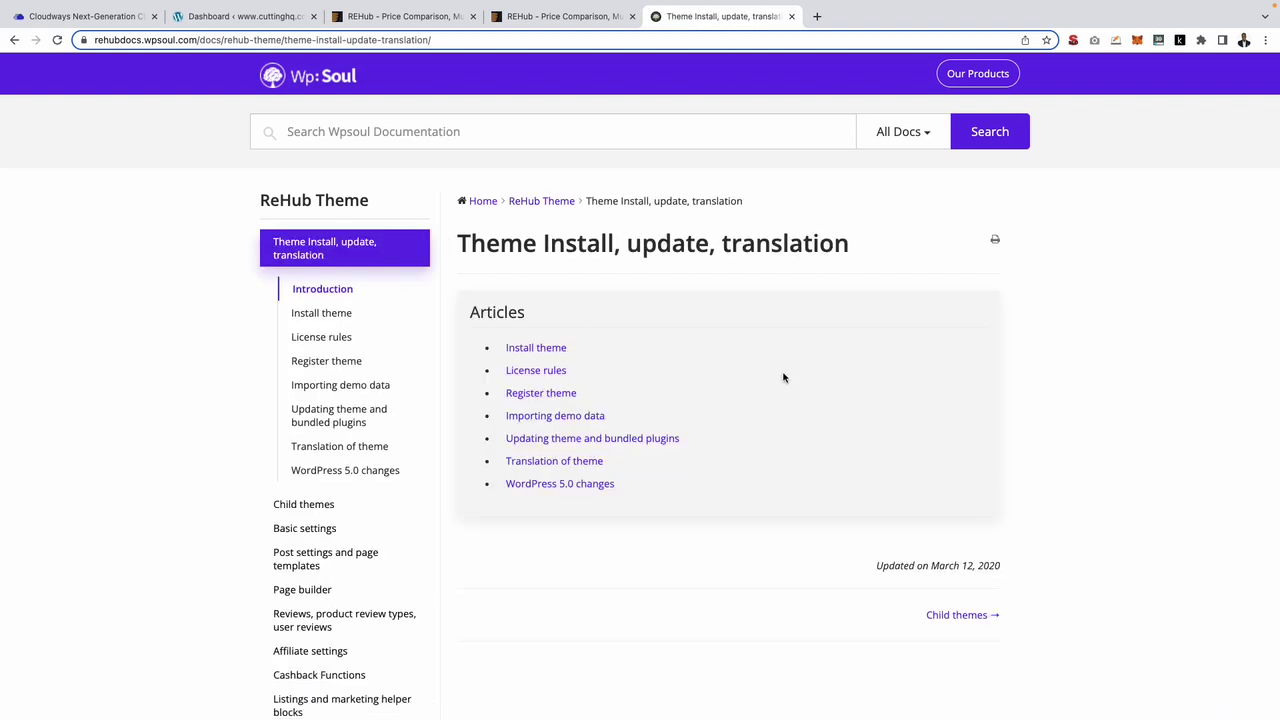
pyautogui.scroll(-2, 729, 434)
pyautogui.scroll(-1, 729, 434)
pyautogui.click(556, 291)
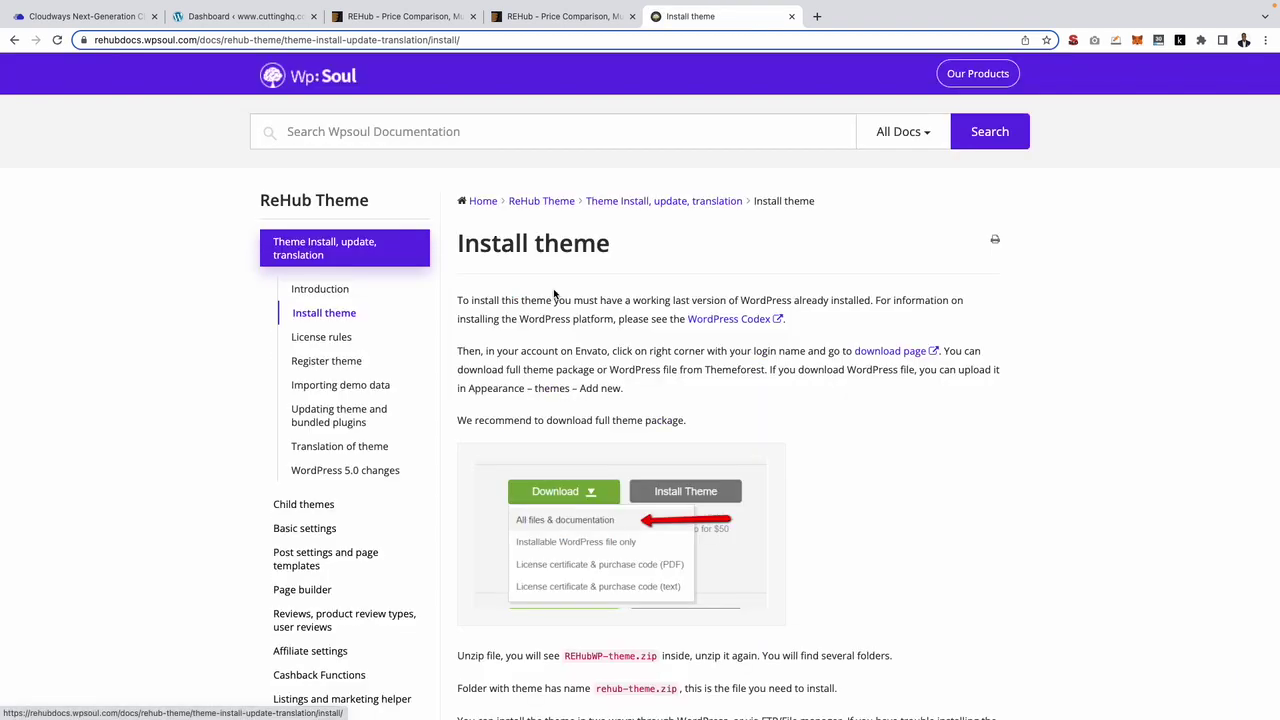
# Highlight the instructions naming rehub-theme.zip as the file to install.
pyautogui.scroll(-5, 553, 293)
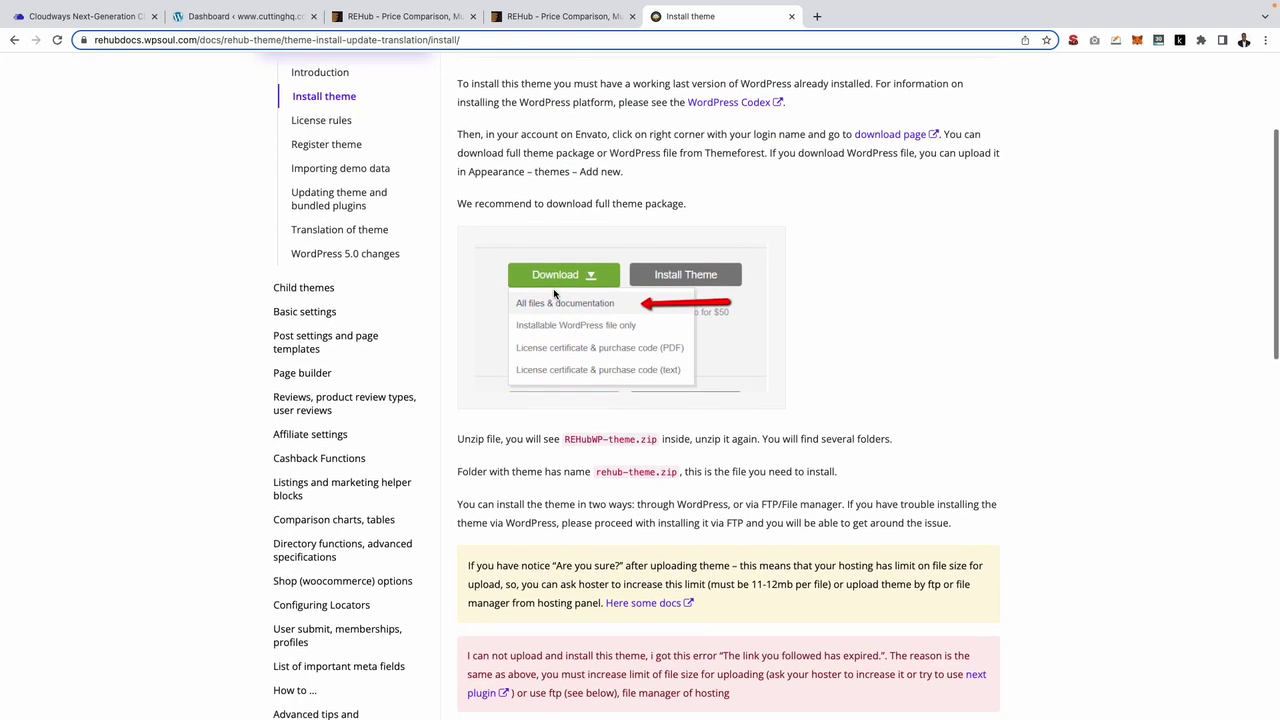
pyautogui.scroll(-1, 553, 290)
pyautogui.scroll(1, 503, 374)
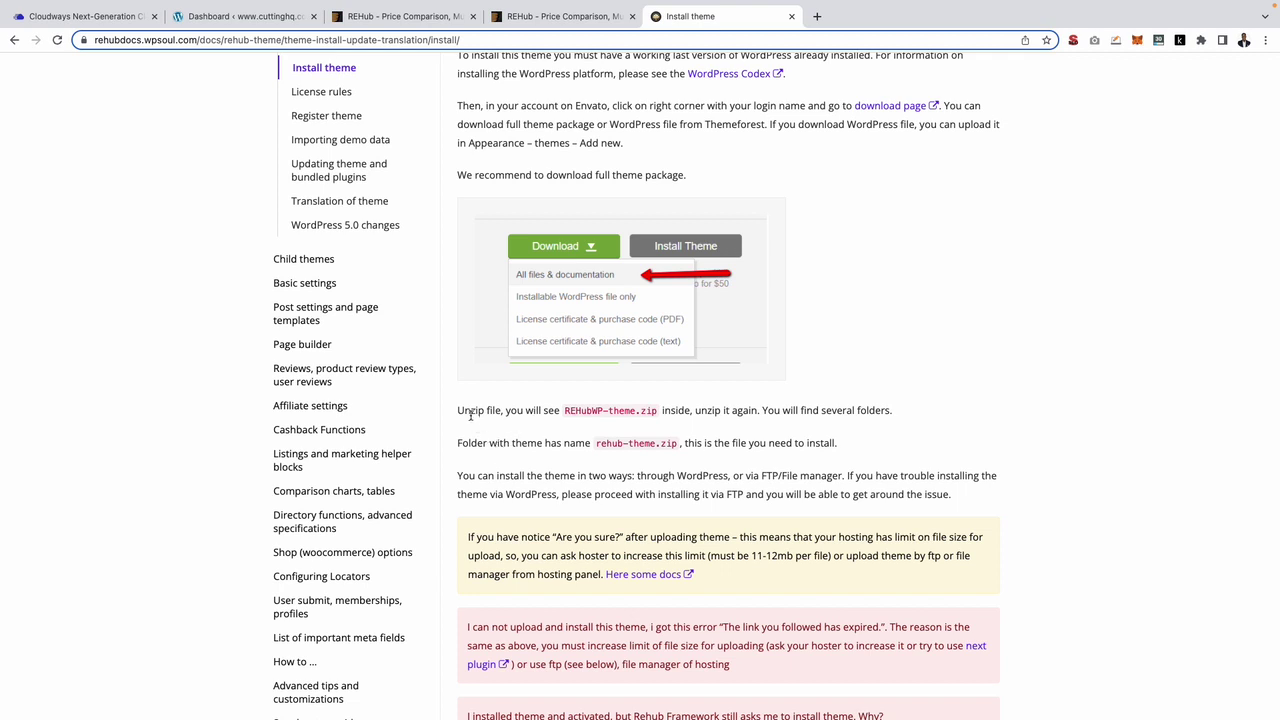
pyautogui.moveTo(470, 415); pyautogui.dragTo(604, 412)
pyautogui.moveTo(468, 446); pyautogui.dragTo(599, 448)
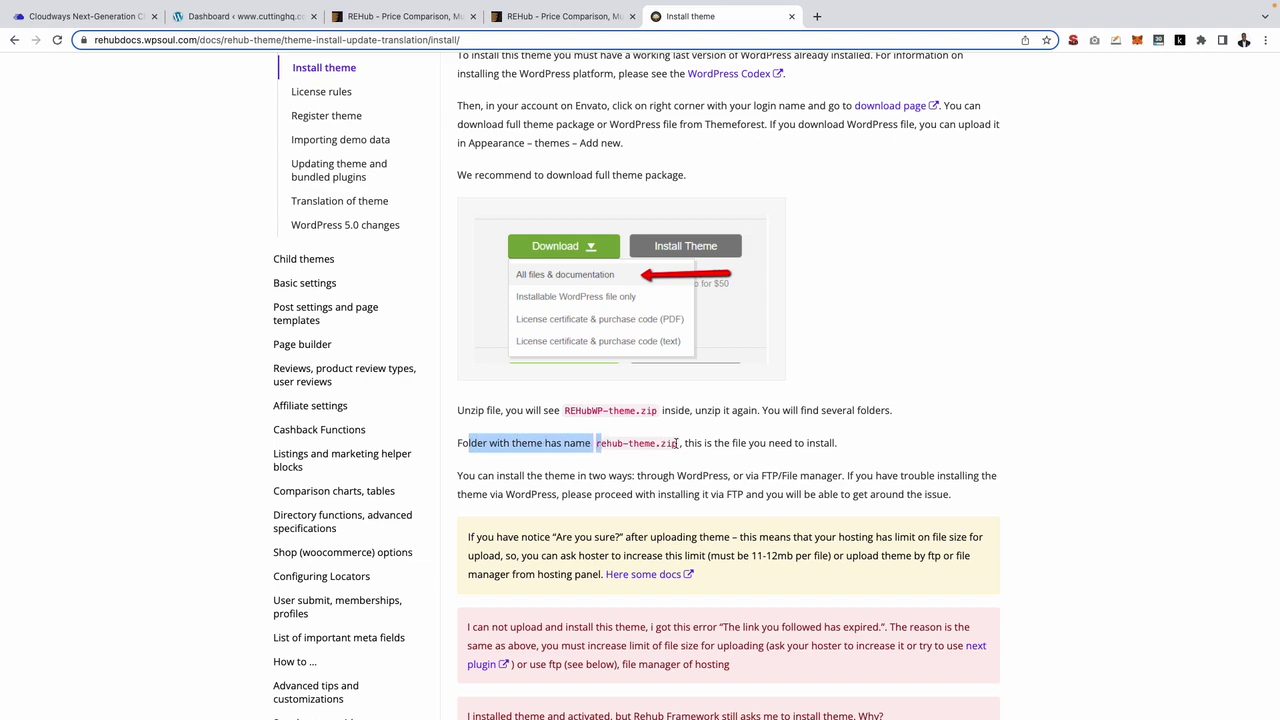
pyautogui.hotkey('ctrl', 'Left')
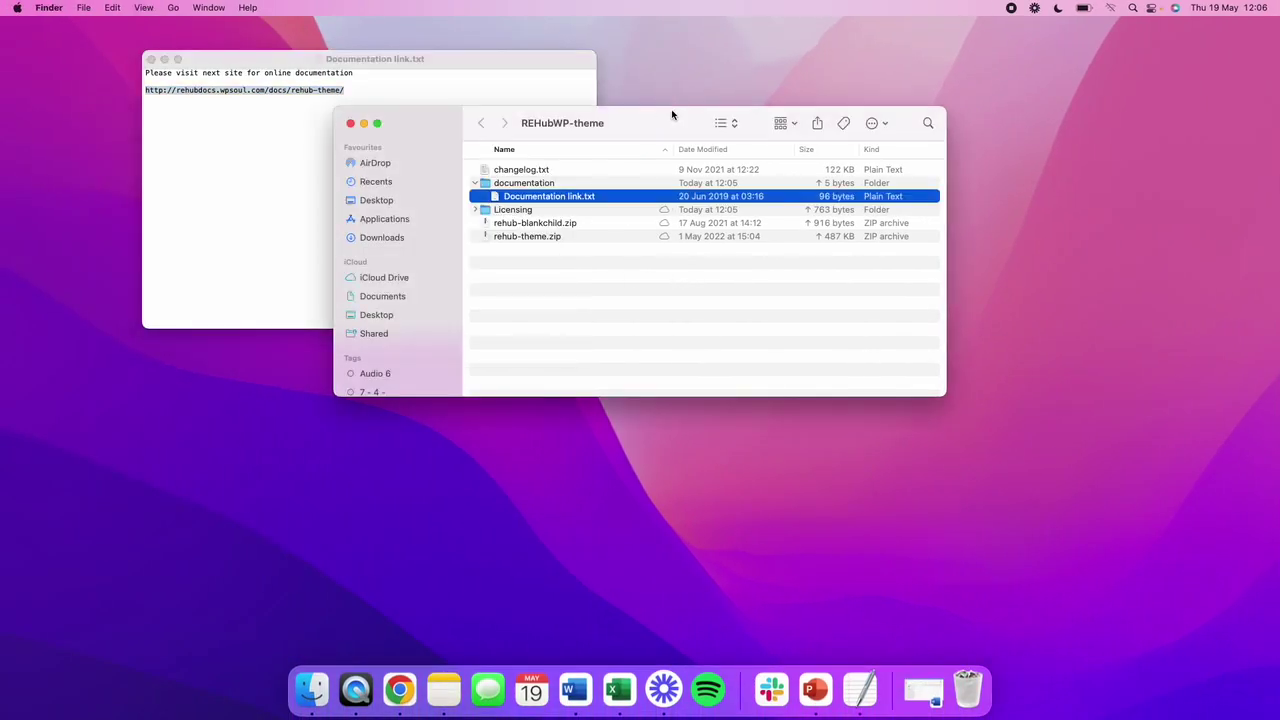
# Select rehub-theme.zip in Finder, then bring up the Cloudways access details tab.
pyautogui.click(531, 238)
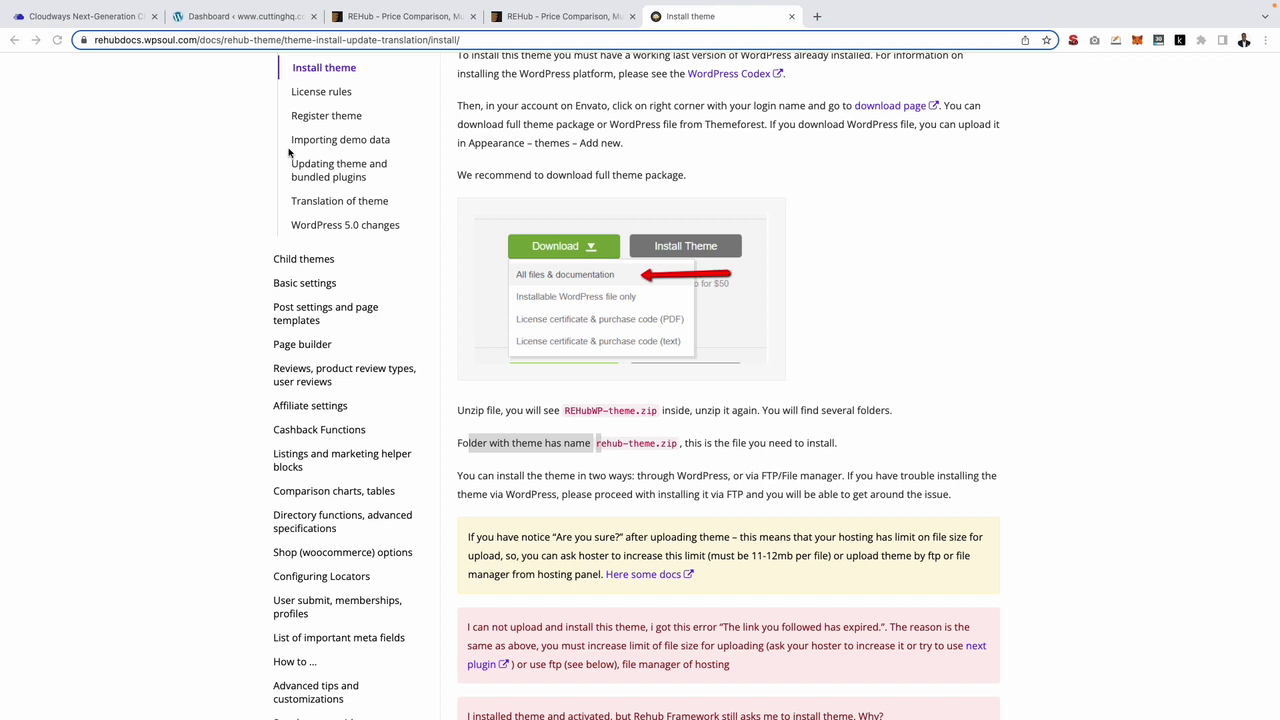
pyautogui.click(275, 18)
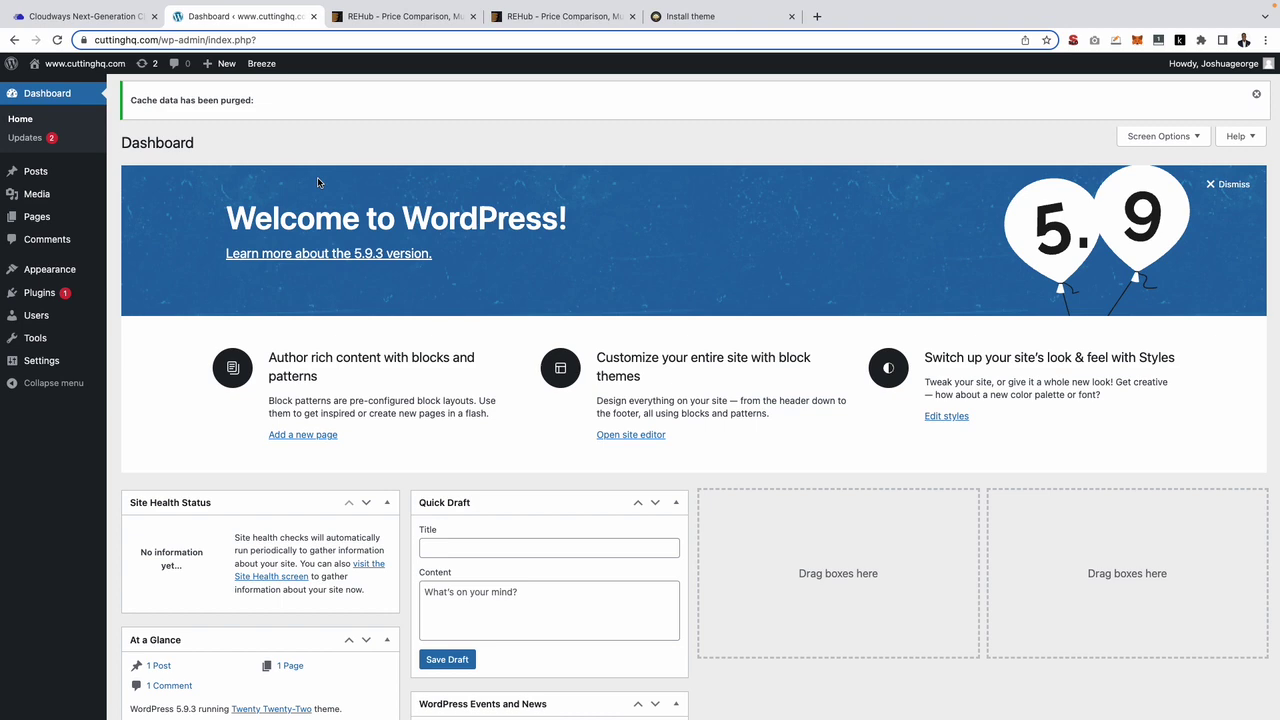
pyautogui.click(88, 17)
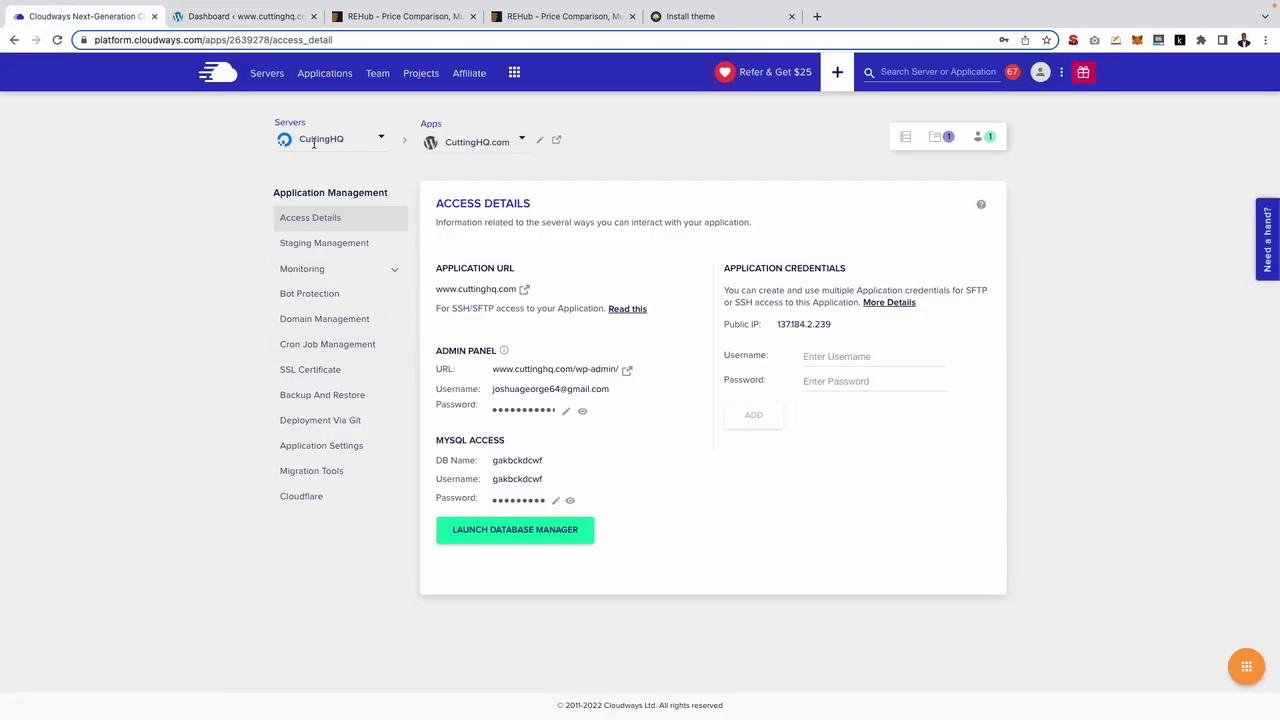
# Open CuttingHQ.com from Cloudways Applications and copy its Admin Panel URL.
pyautogui.click(321, 78)
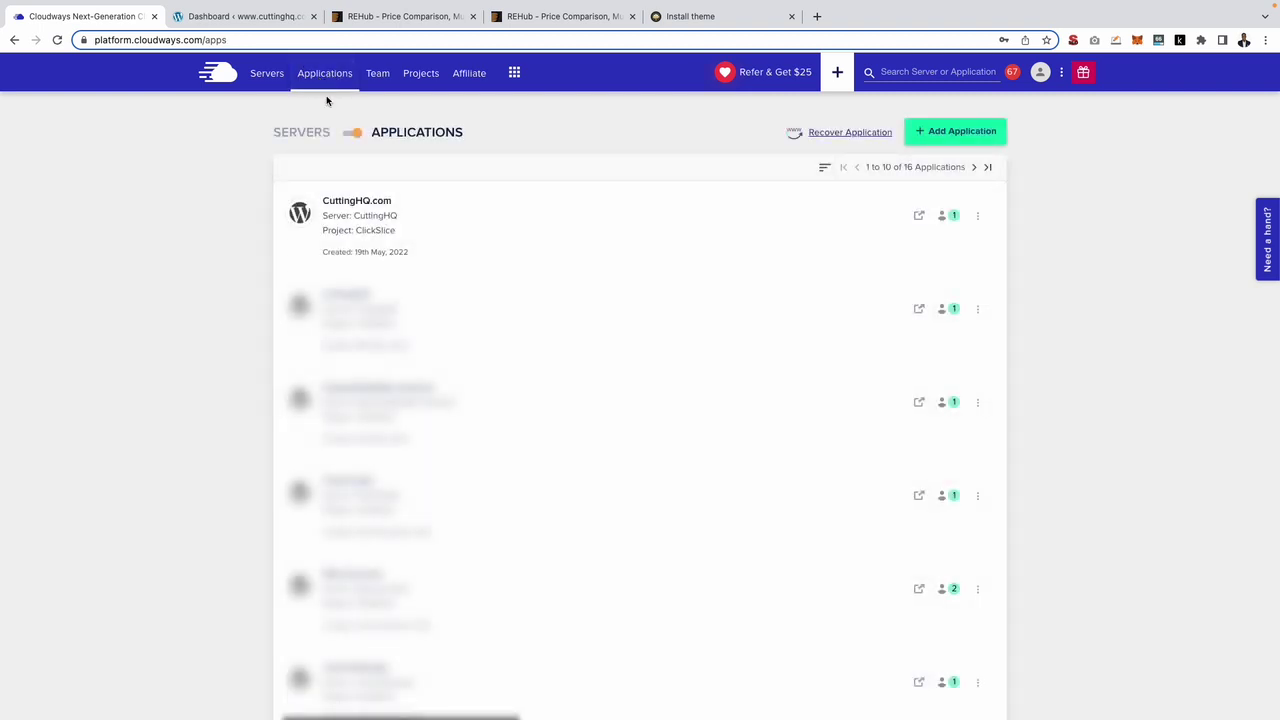
pyautogui.click(409, 212)
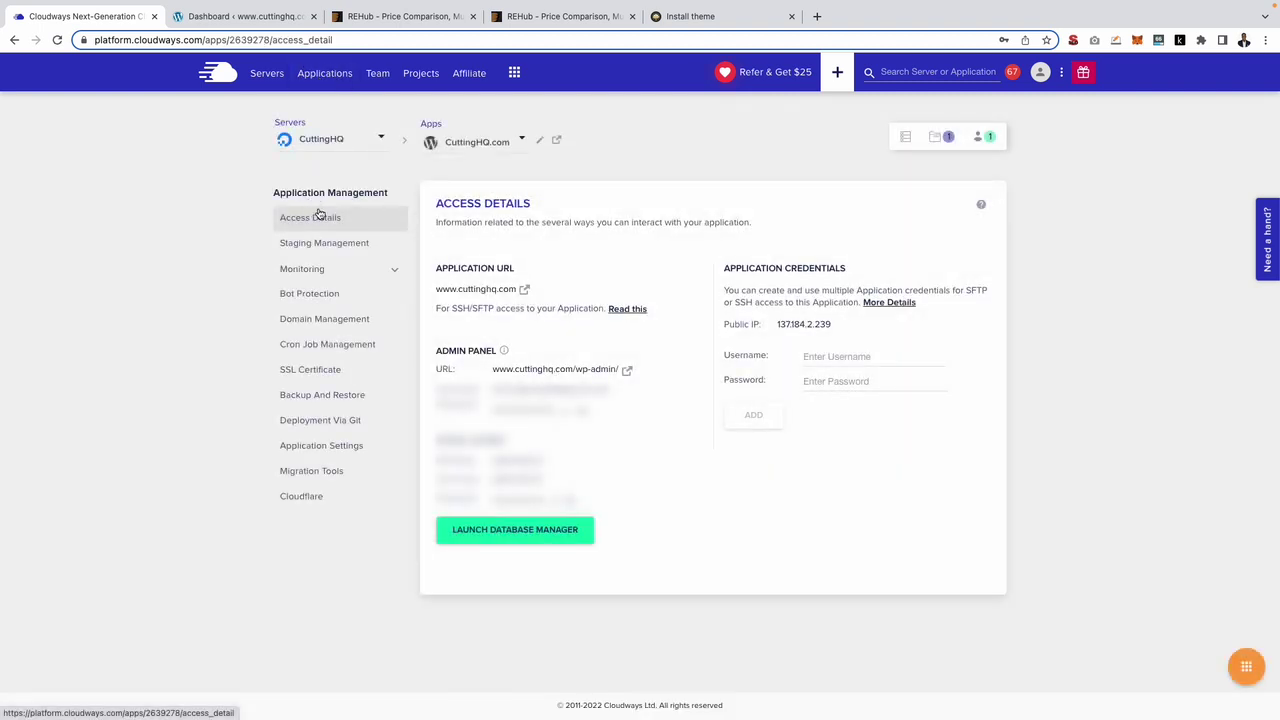
pyautogui.tripleClick(505, 370)
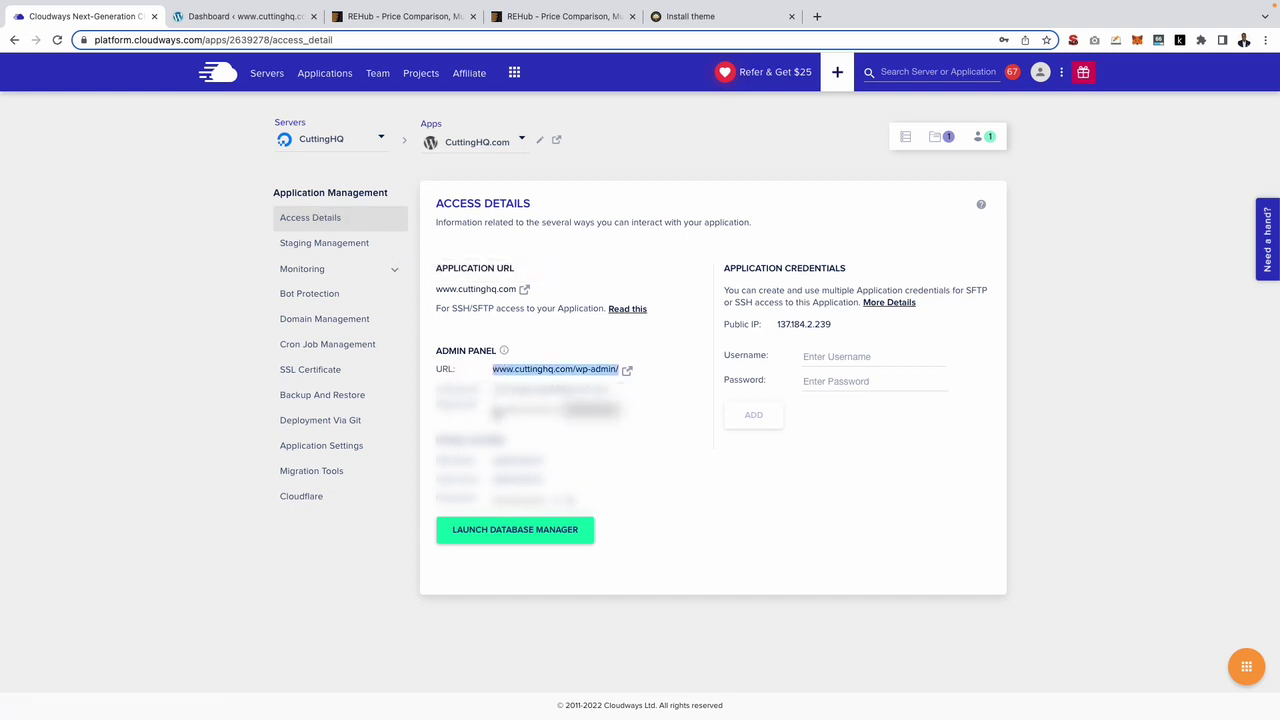
pyautogui.click(597, 399)
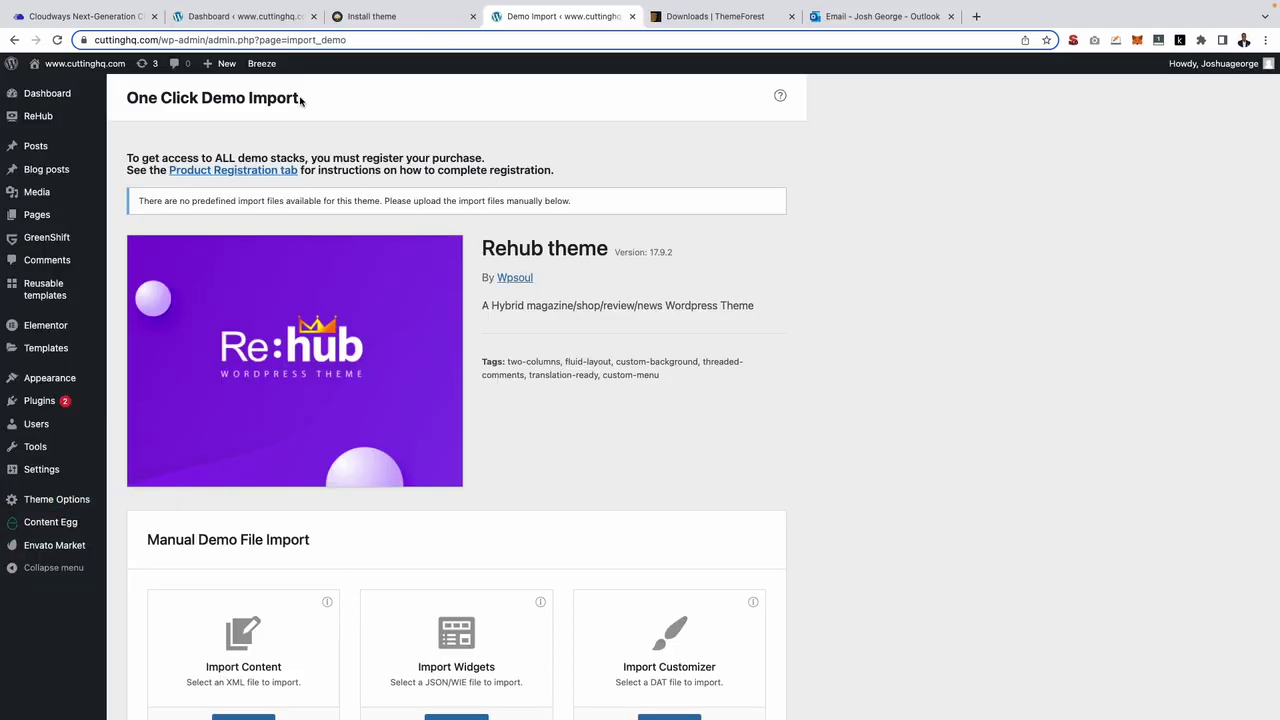
# Open ReHub's Product Registration page and enter the ThemeForest username.
pyautogui.click(225, 170)
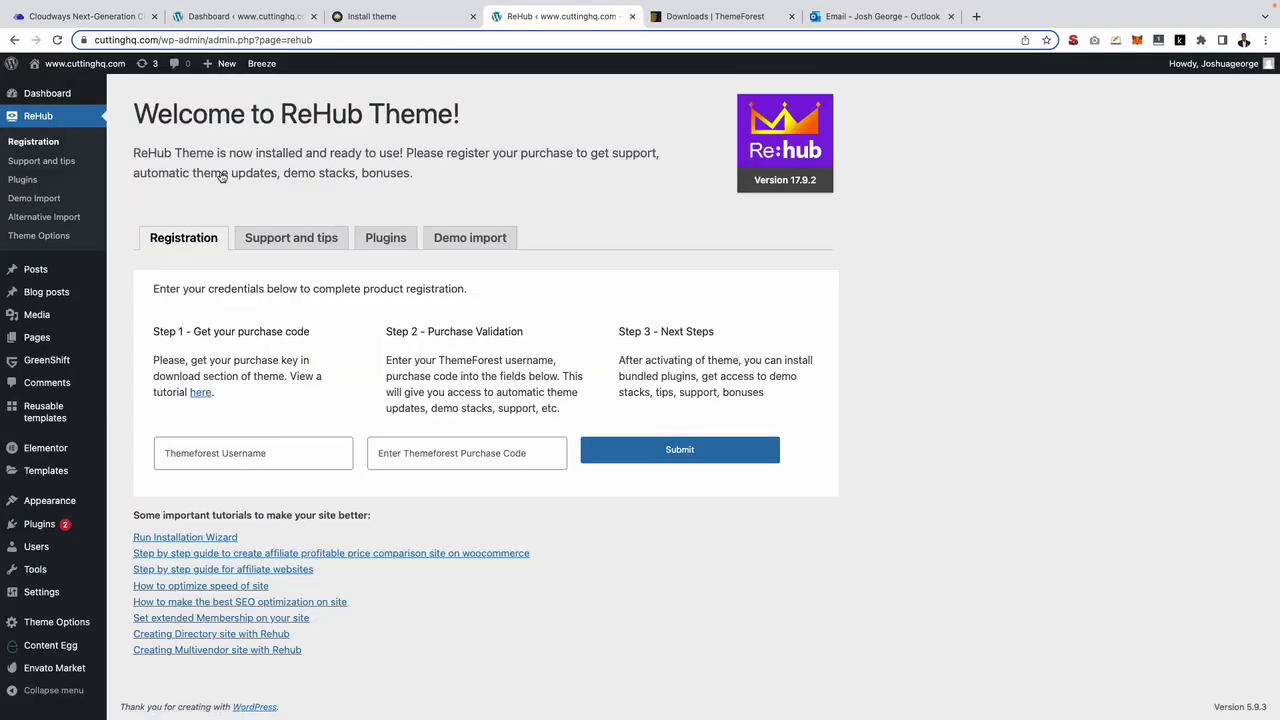
pyautogui.write('joshua')
pyautogui.click(453, 453)
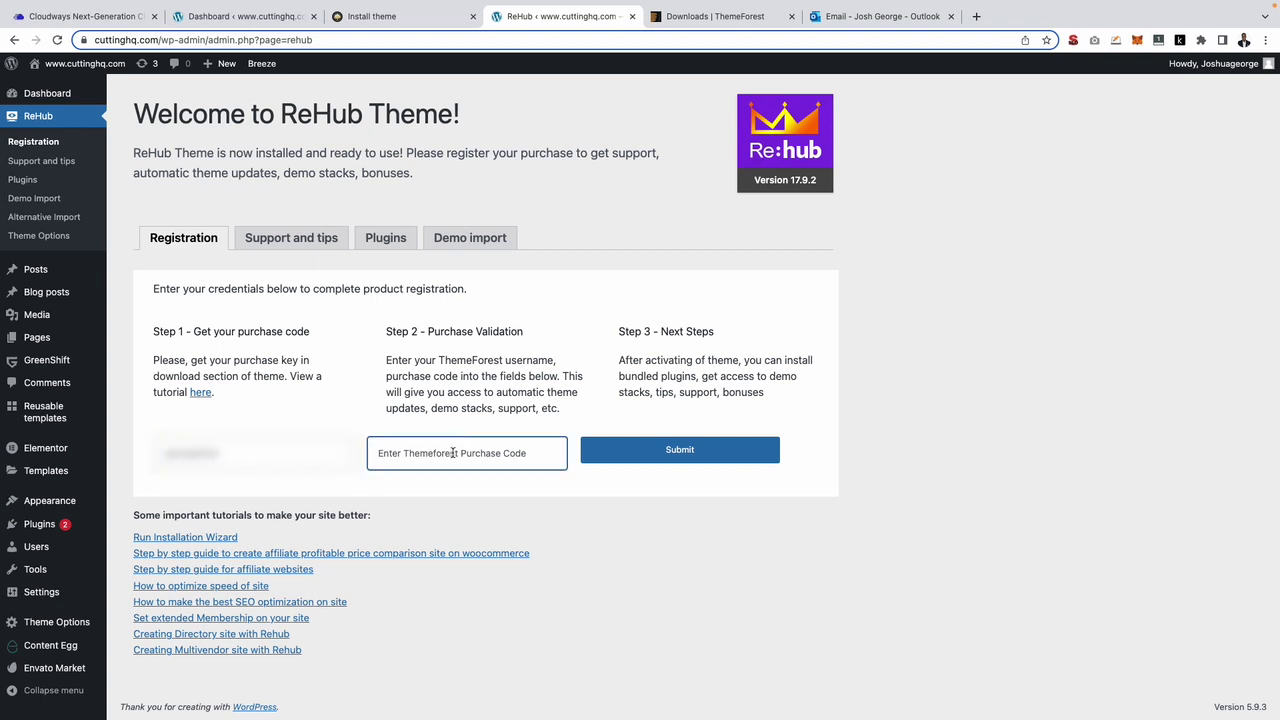
# Download the REHub license certificate and copy its item purchase code.
pyautogui.click(712, 16)
pyautogui.click(660, 393)
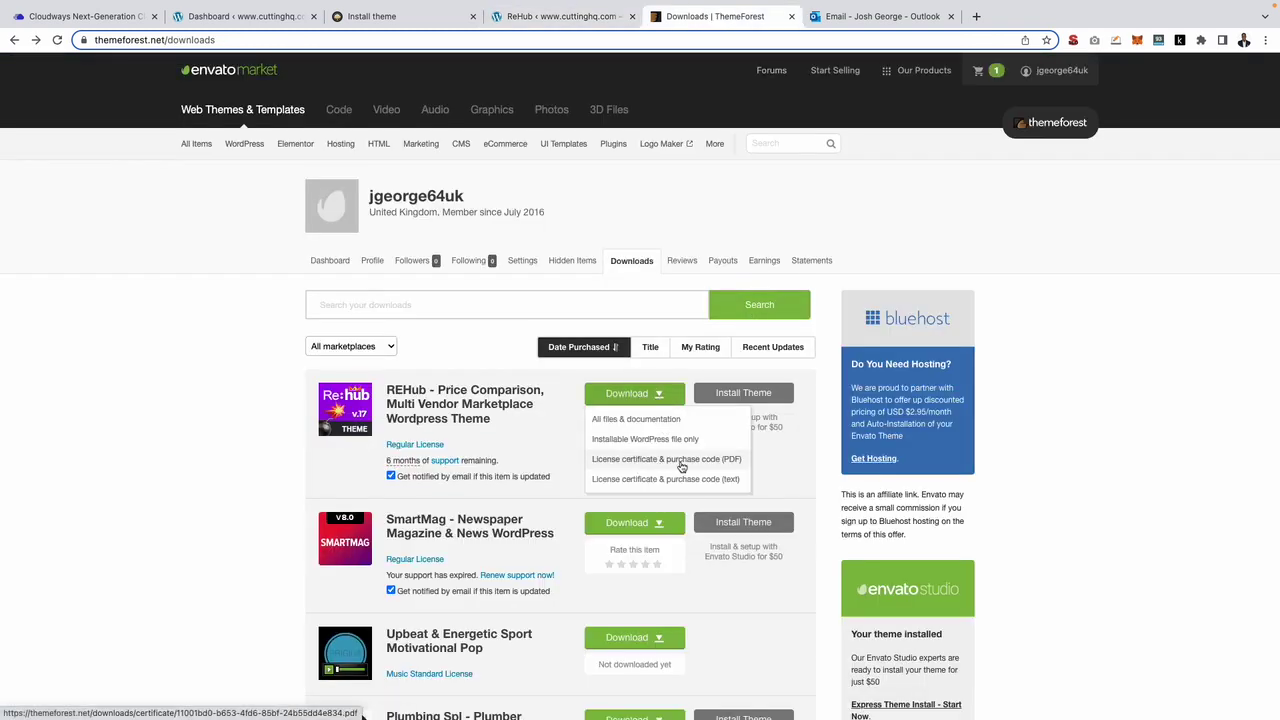
pyautogui.click(668, 459)
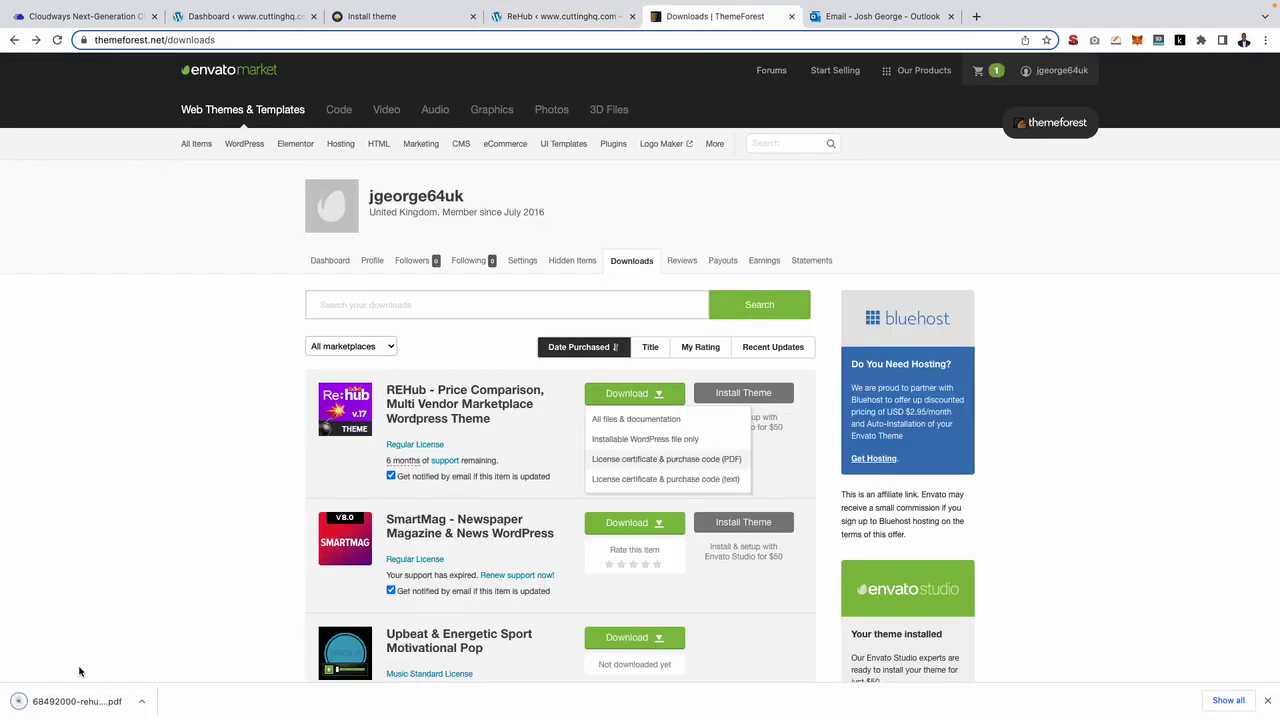
pyautogui.click(72, 703)
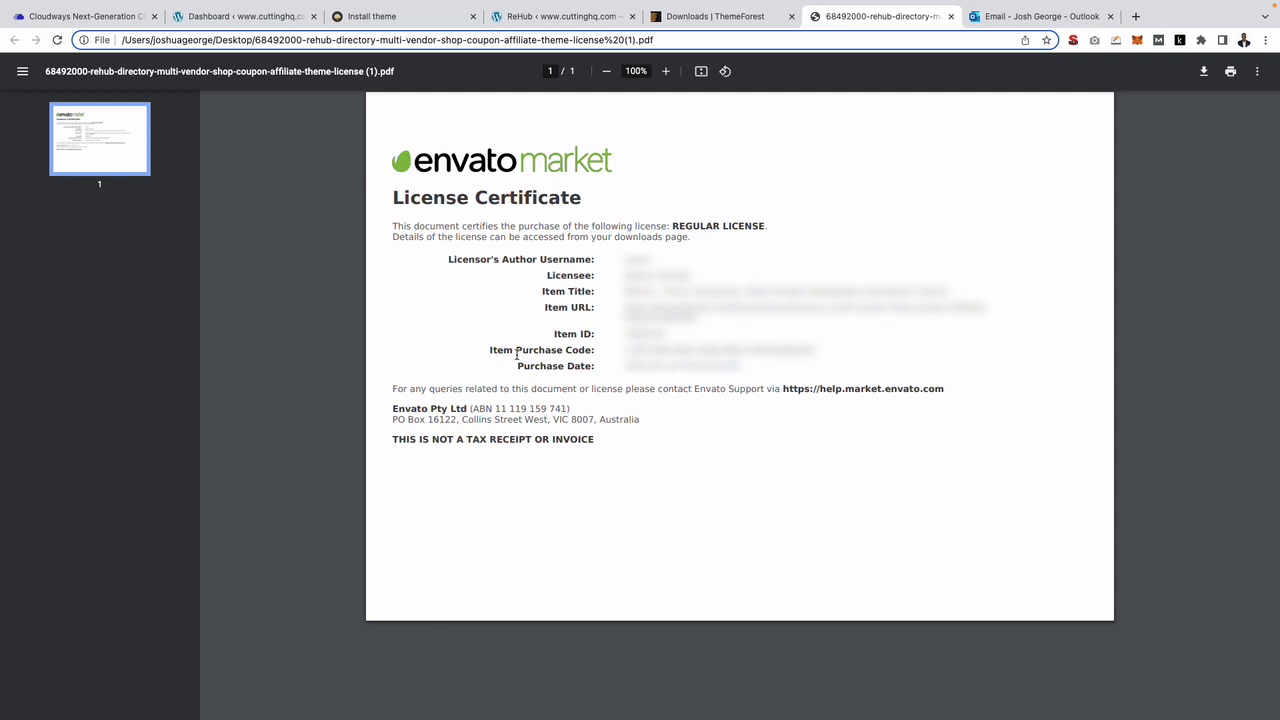
pyautogui.moveTo(625, 350); pyautogui.dragTo(818, 350)
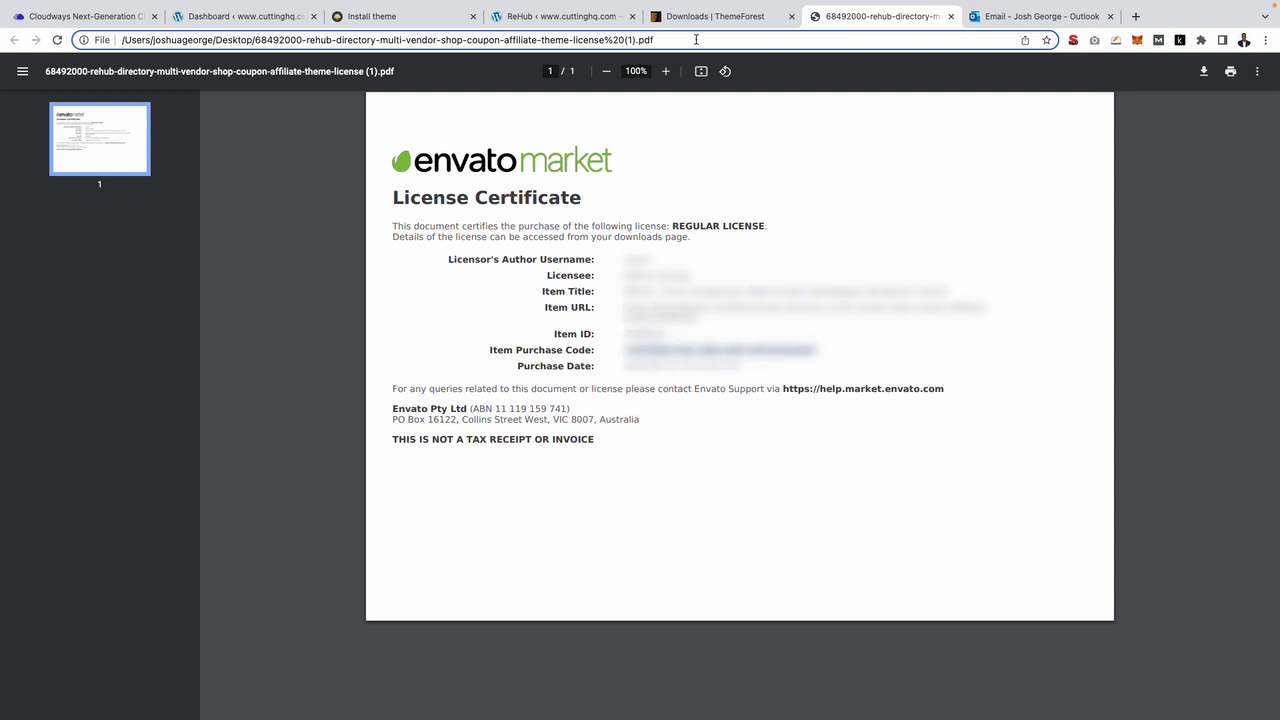
# Paste the purchase code into the registration form and submit it.
pyautogui.click(560, 16)
pyautogui.click(480, 452)
pyautogui.hotkey('ctrl', 'v')
pyautogui.click(632, 446)
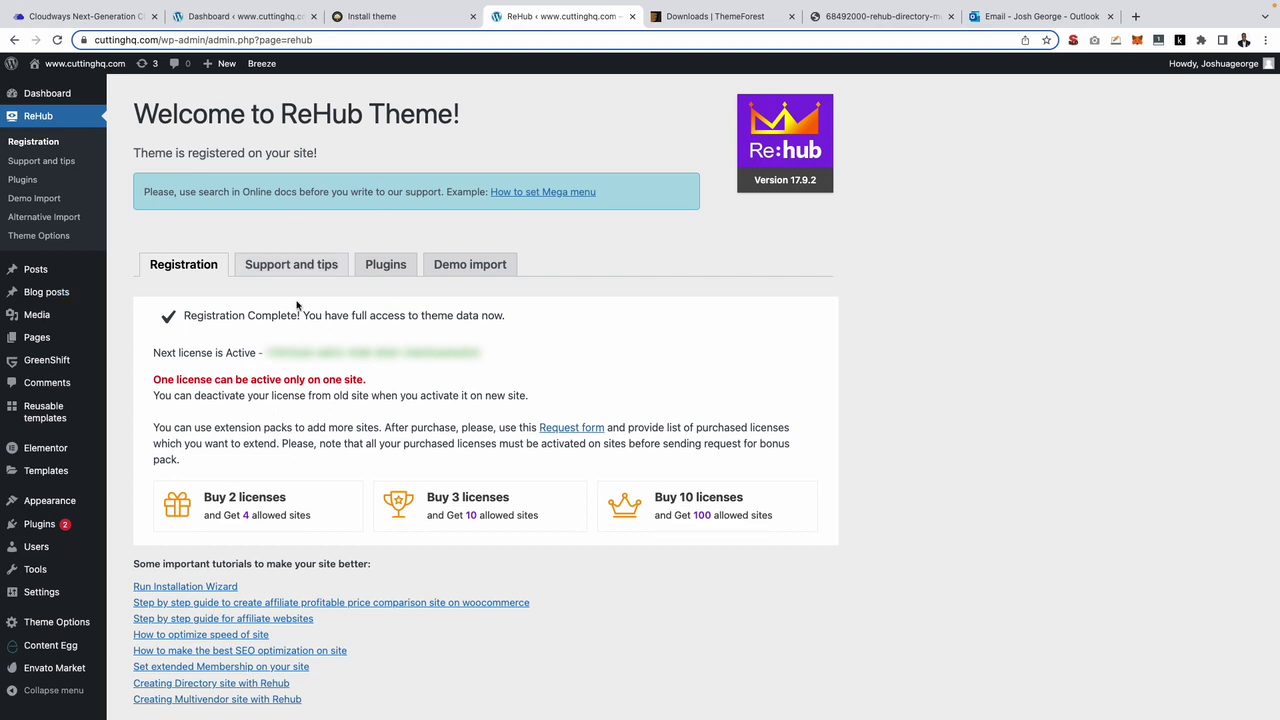
pyautogui.keyDown('super'); pyautogui.click(70, 85); pyautogui.keyUp('super')
pyautogui.click(740, 16)
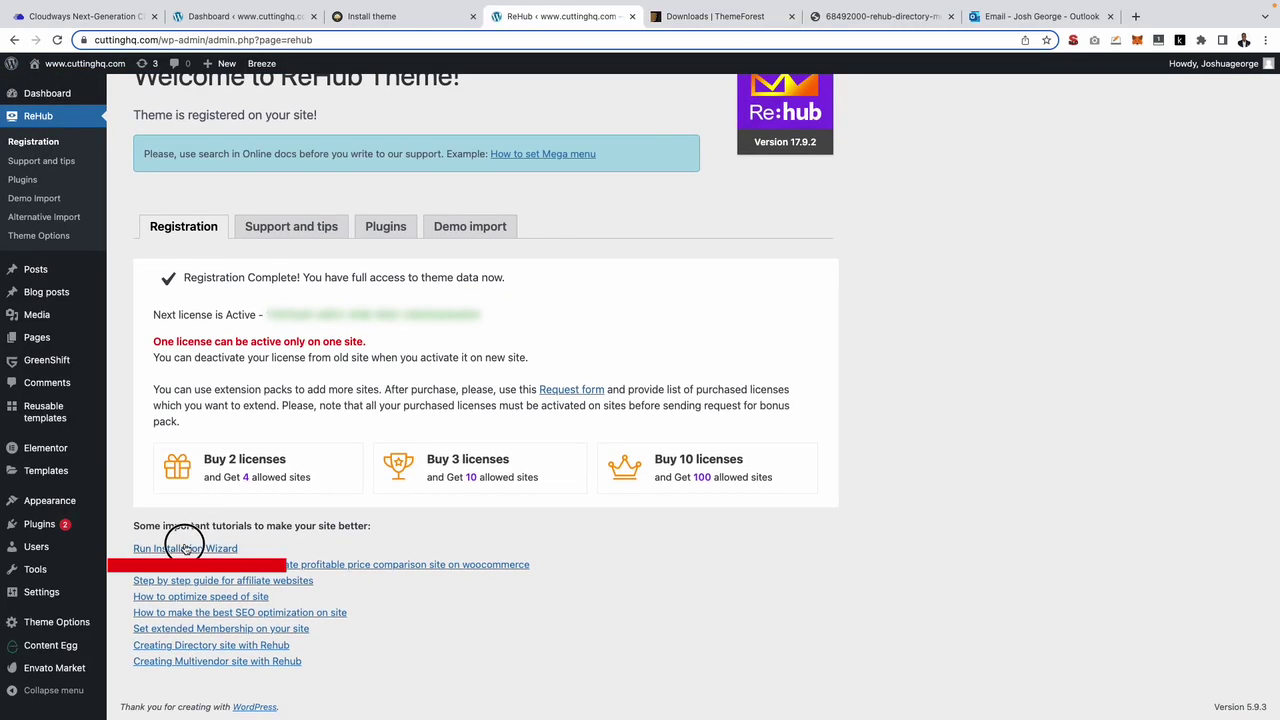
# Skip through the ReHub installation wizard steps to finish it.
pyautogui.click(183, 541)
pyautogui.click(723, 494)
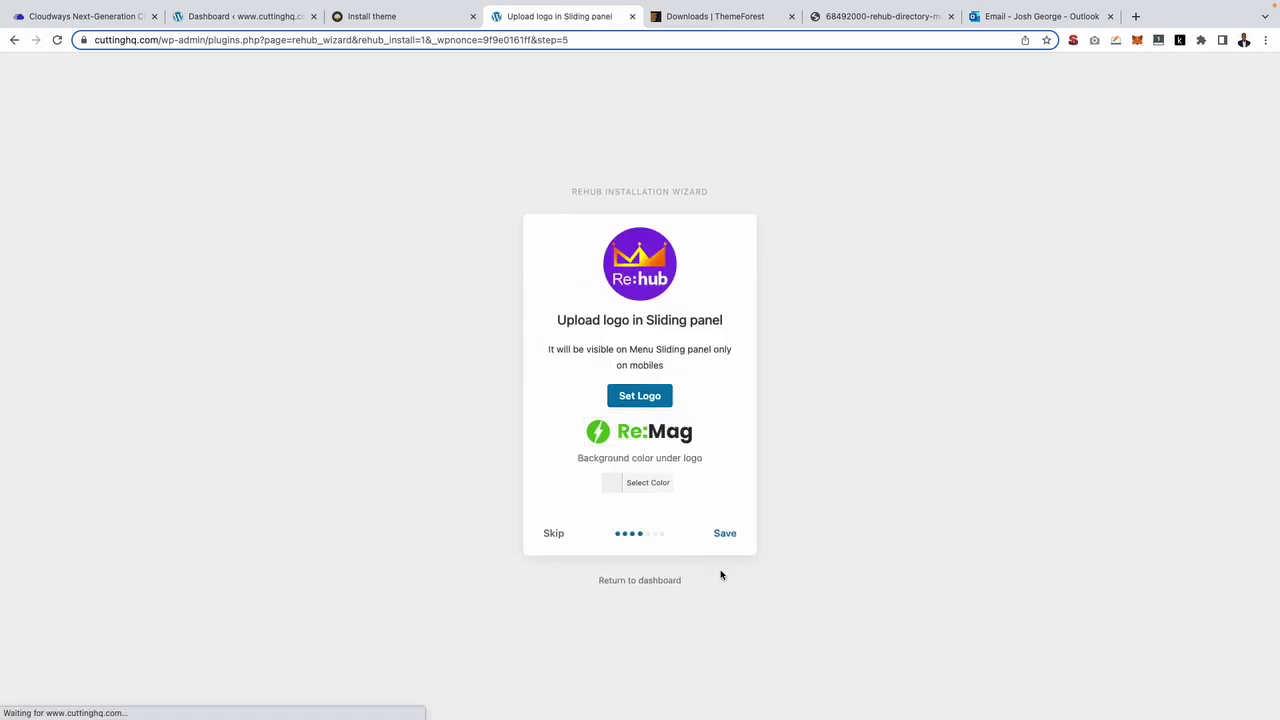
pyautogui.click(726, 531)
pyautogui.click(726, 522)
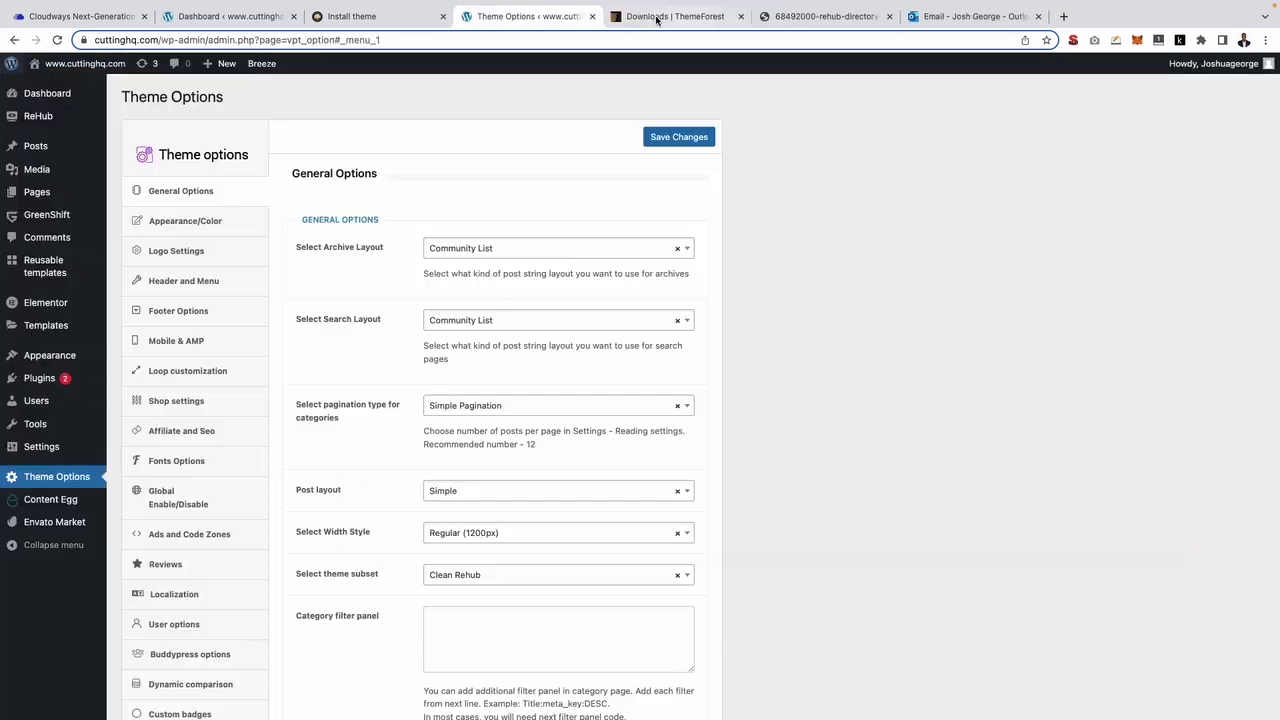
# Import the ReMag demo from ReHub's Demo Import page and check the completion result.
pyautogui.click(140, 174)
pyautogui.scroll(-10, 493, 619)
pyautogui.click(493, 619)
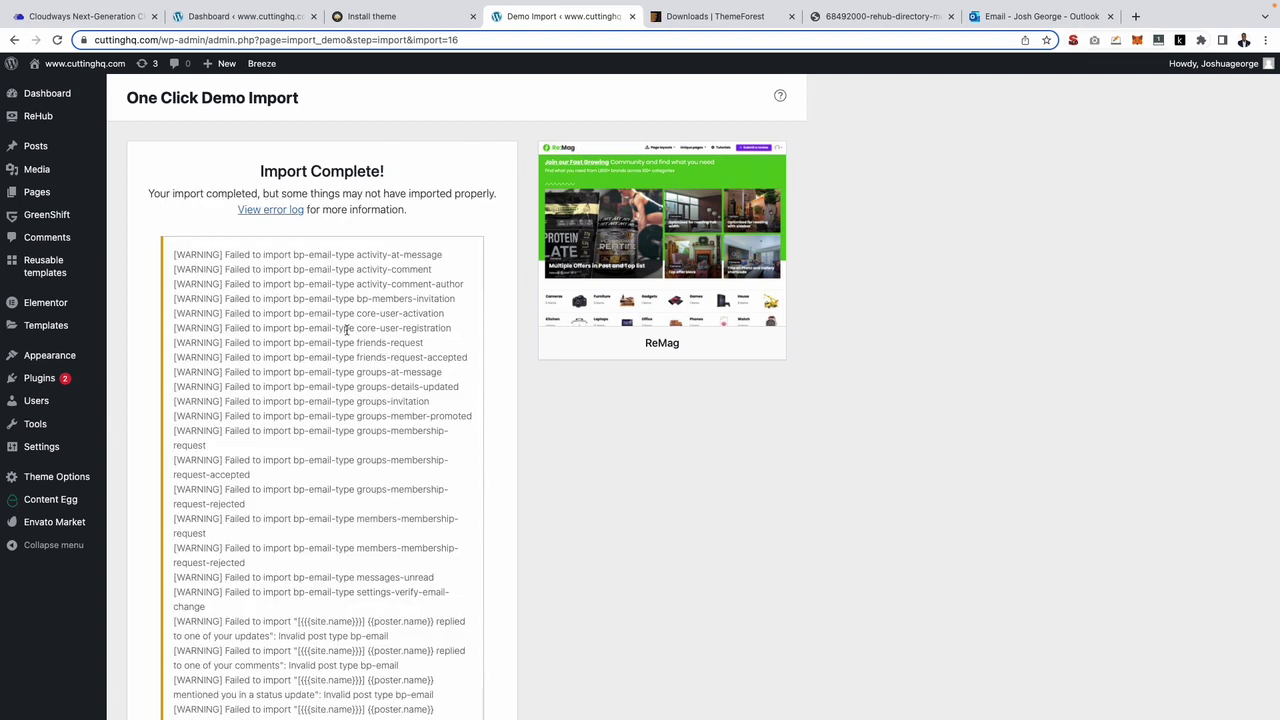
pyautogui.scroll(-3, 277, 354)
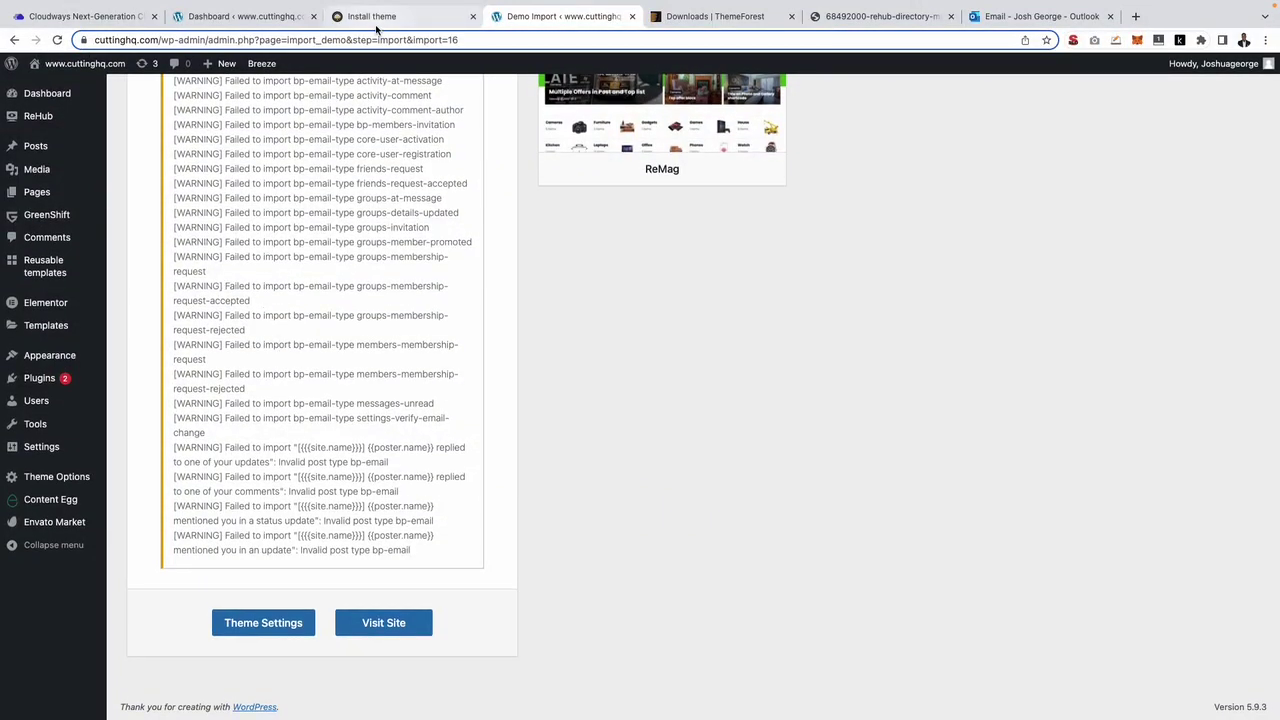
pyautogui.click(396, 625)
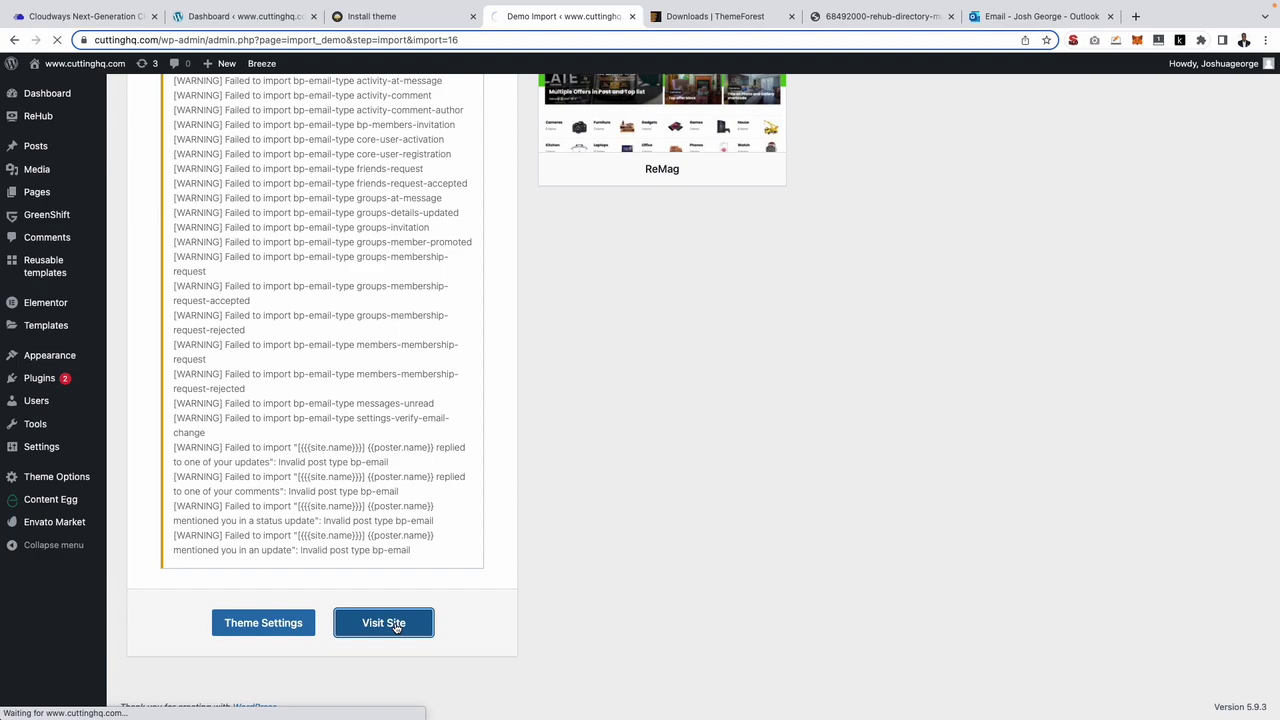
# Scroll through the ReMag homepage on cuttinghq.com, then return to the admin dashboard.
pyautogui.scroll(-3, 240, 380)
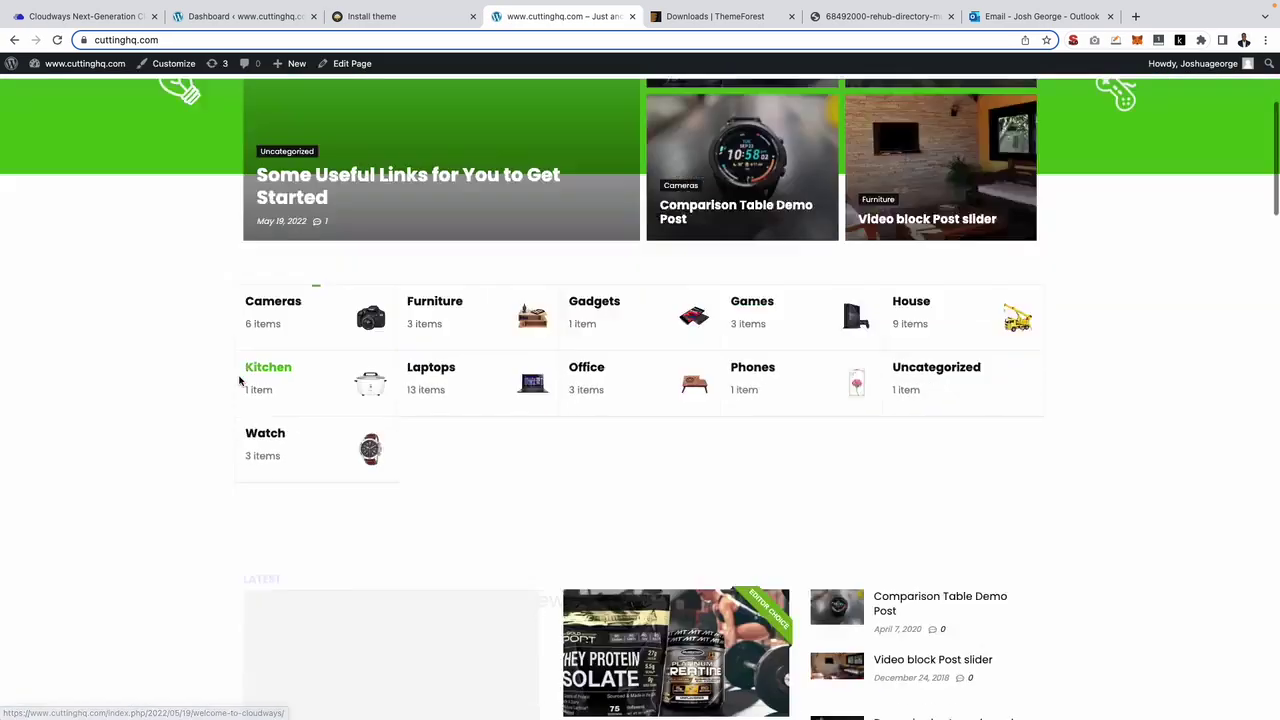
pyautogui.scroll(-4, 240, 380)
pyautogui.scroll(-3, 240, 380)
pyautogui.scroll(-5, 240, 380)
pyautogui.scroll(5, 240, 380)
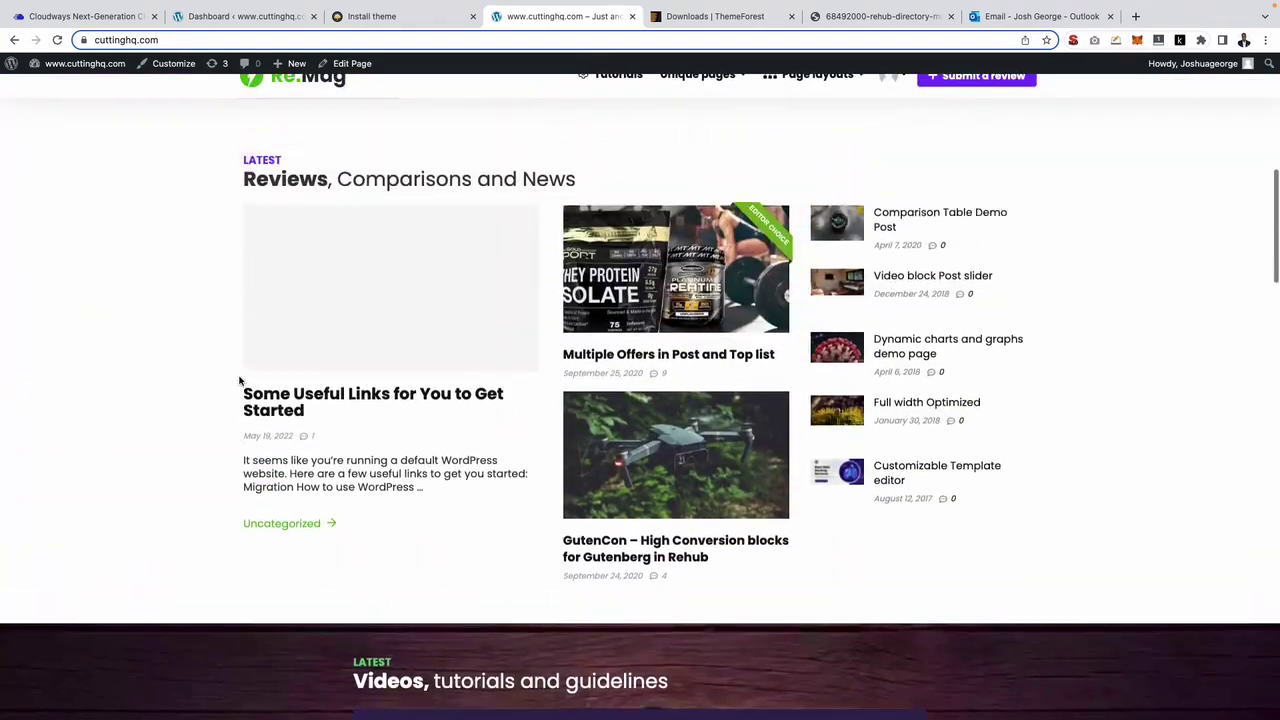
pyautogui.scroll(5, 240, 378)
pyautogui.scroll(2, 240, 375)
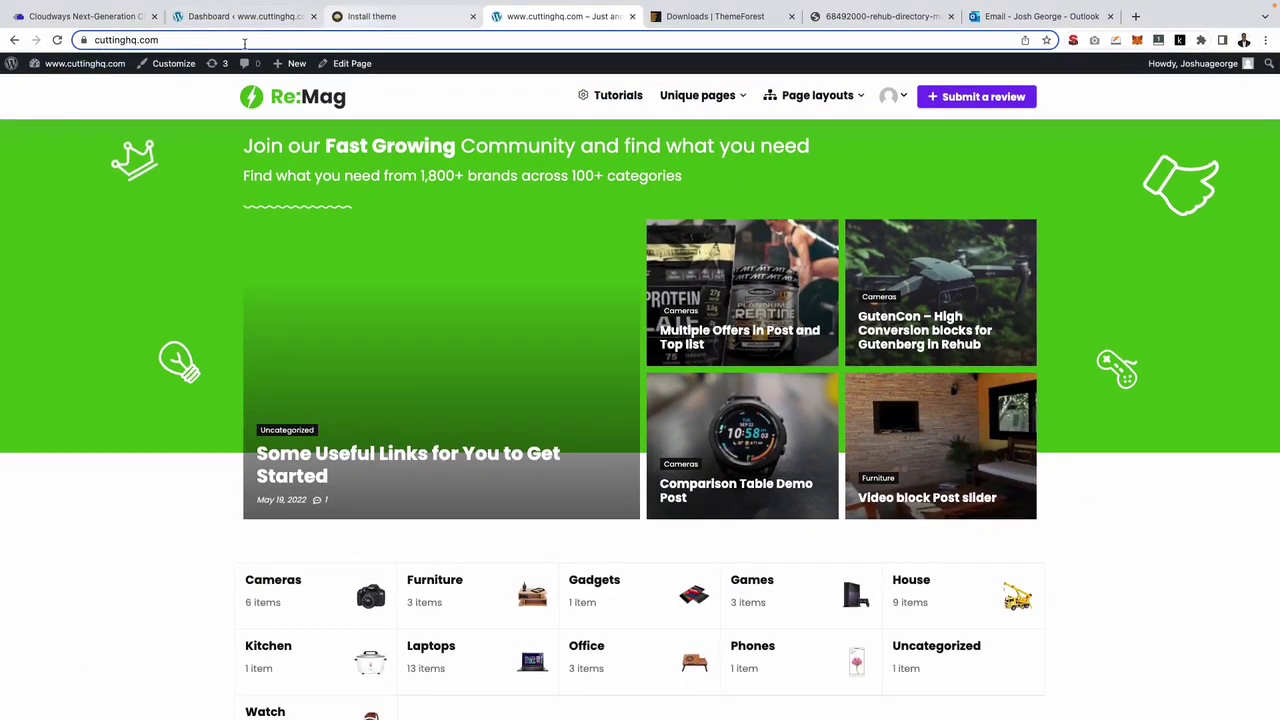
pyautogui.moveTo(84, 63)
pyautogui.click(109, 92)
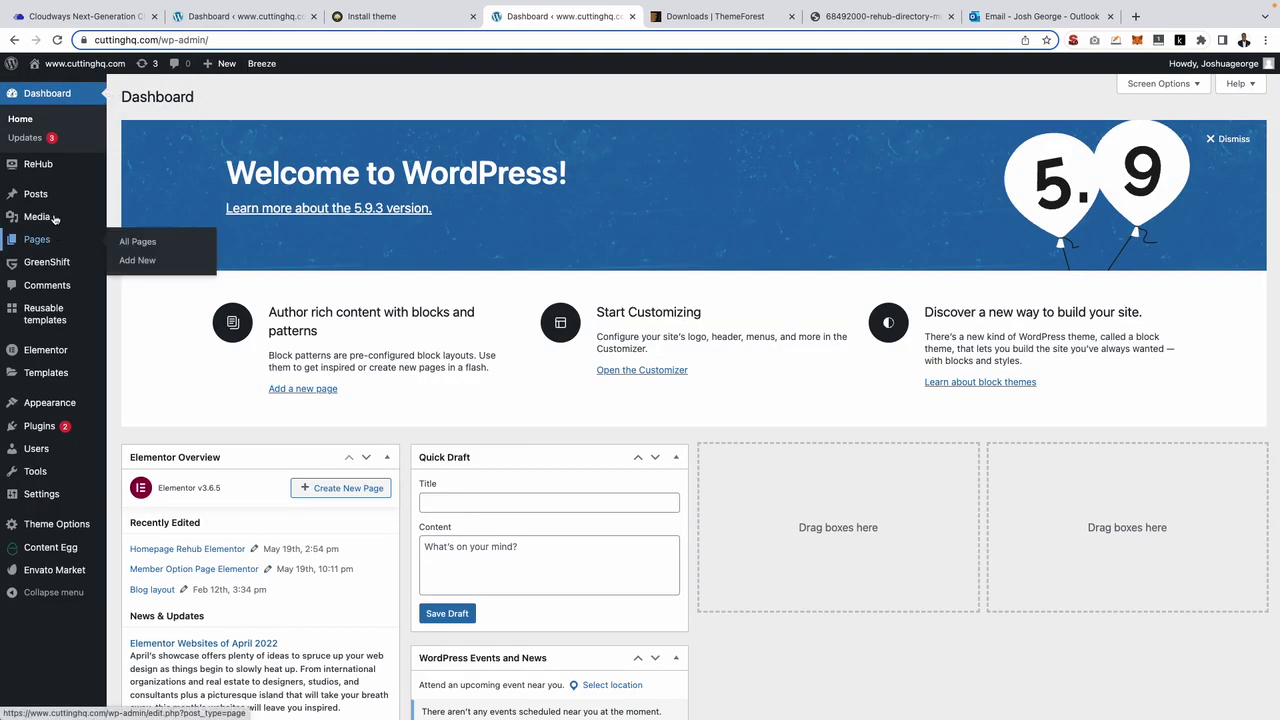
# Preview the Members page from the All Pages list to confirm it is empty.
pyautogui.click(40, 239)
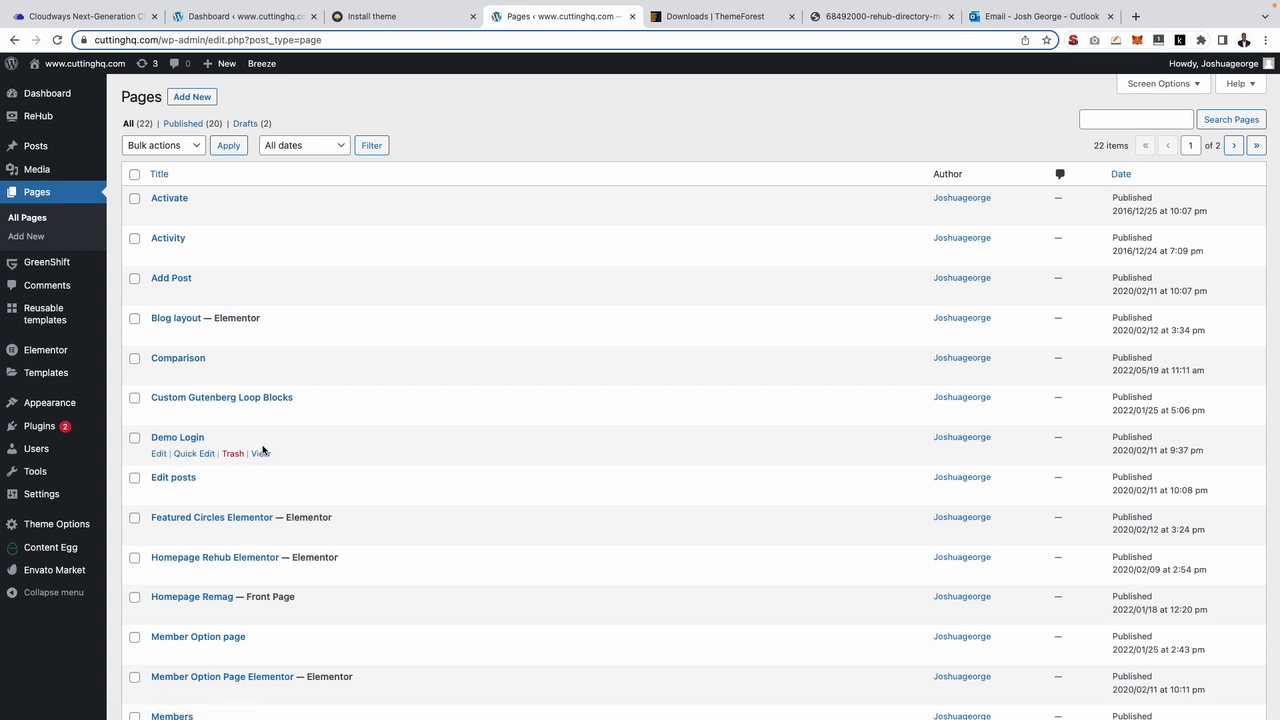
pyautogui.scroll(-5, 263, 445)
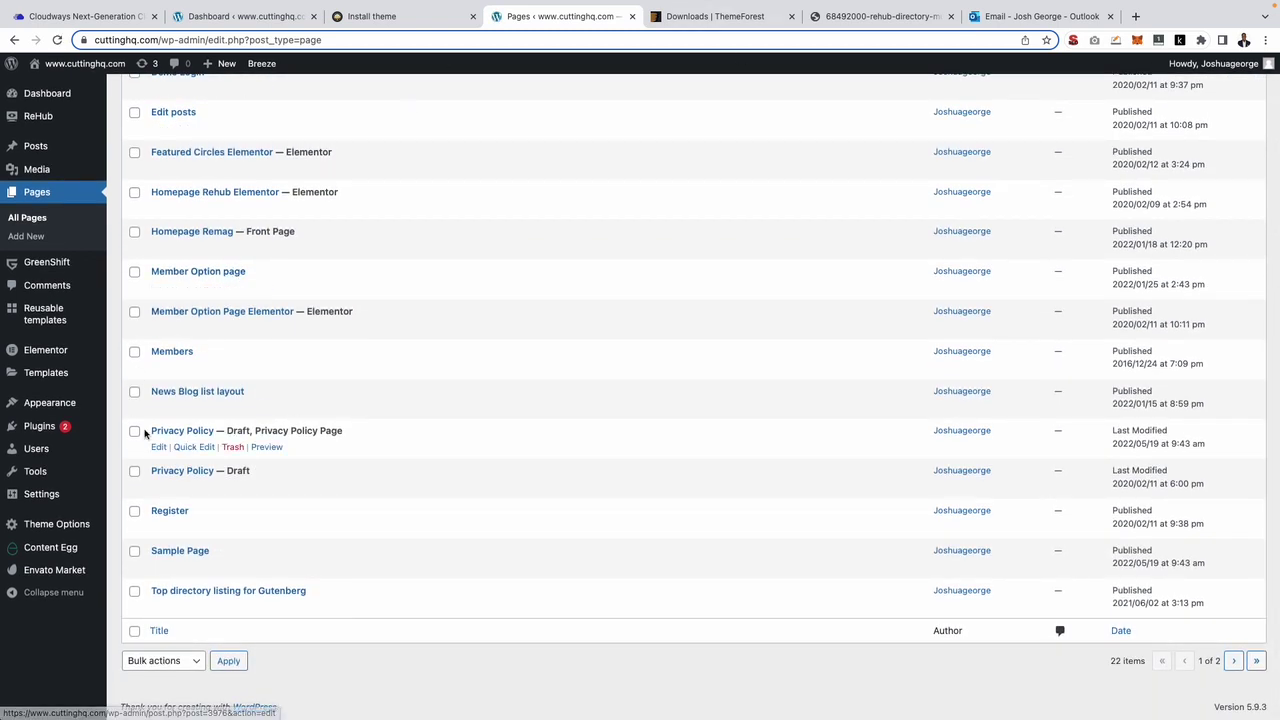
pyautogui.click(262, 367)
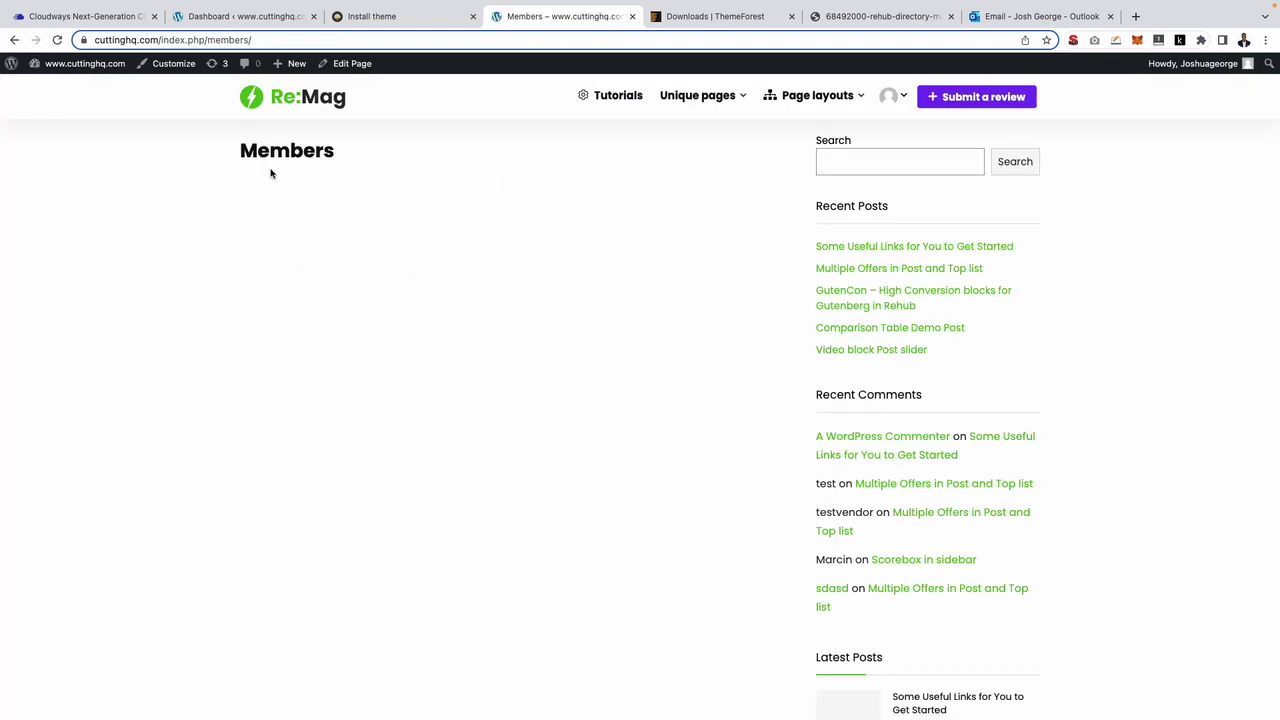
pyautogui.click(16, 43)
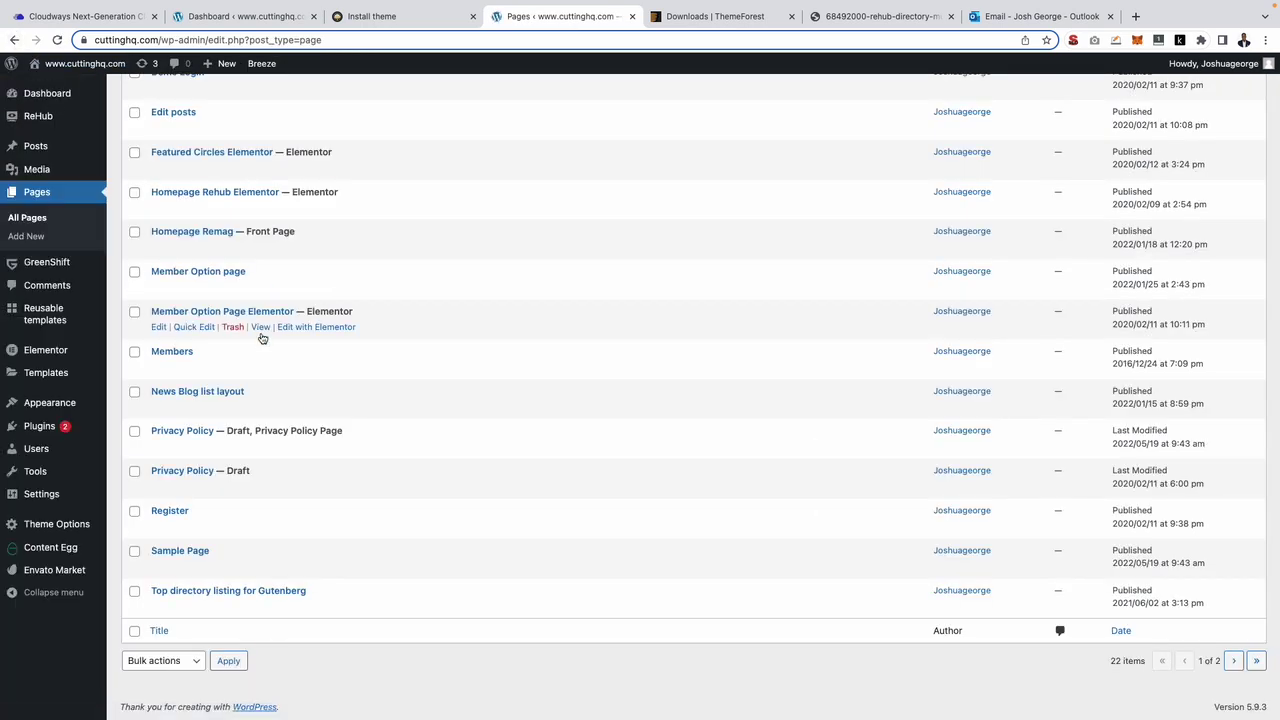
# Select the Members page and choose Move to Trash from Bulk actions.
pyautogui.click(135, 353)
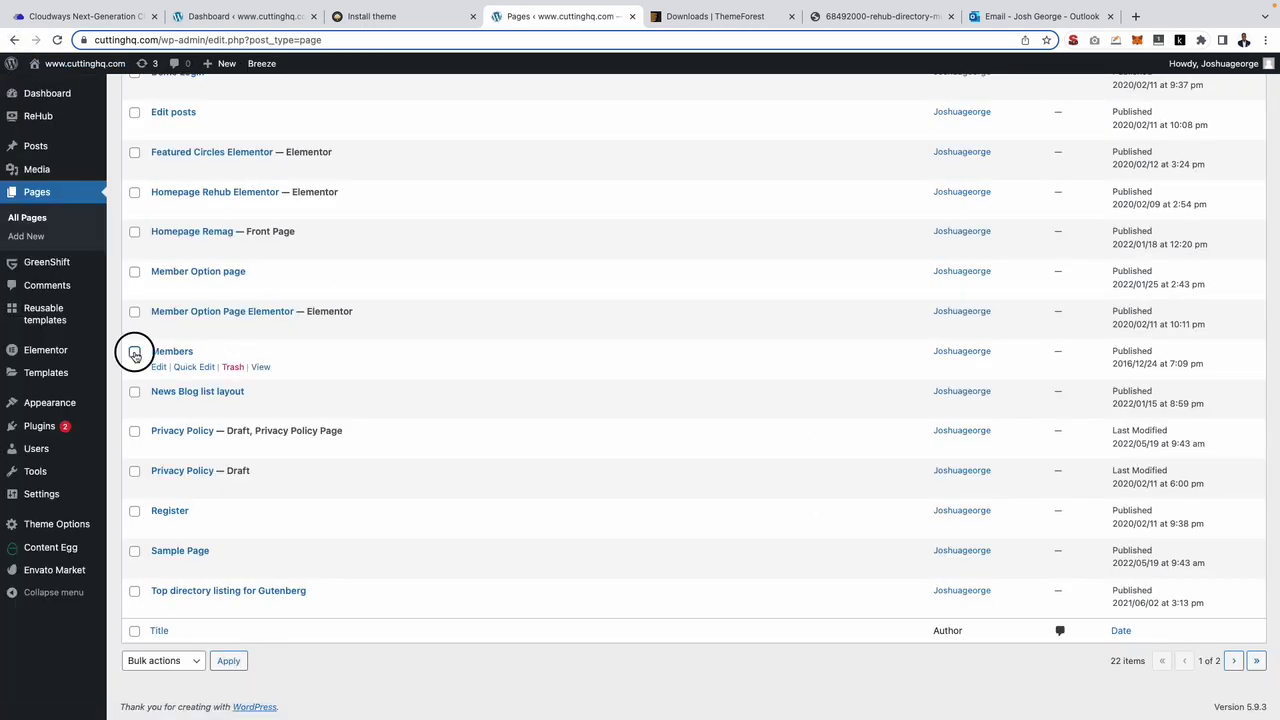
pyautogui.click(162, 662)
pyautogui.click(162, 691)
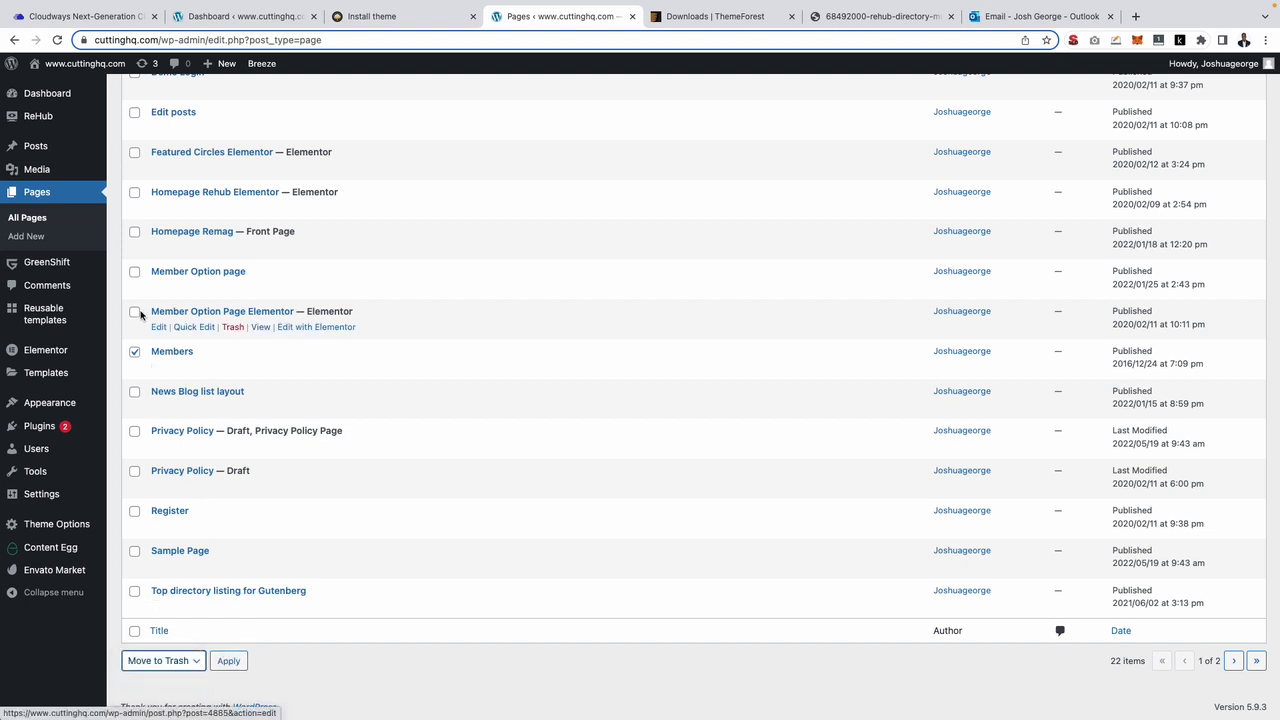
pyautogui.moveTo(121, 257)
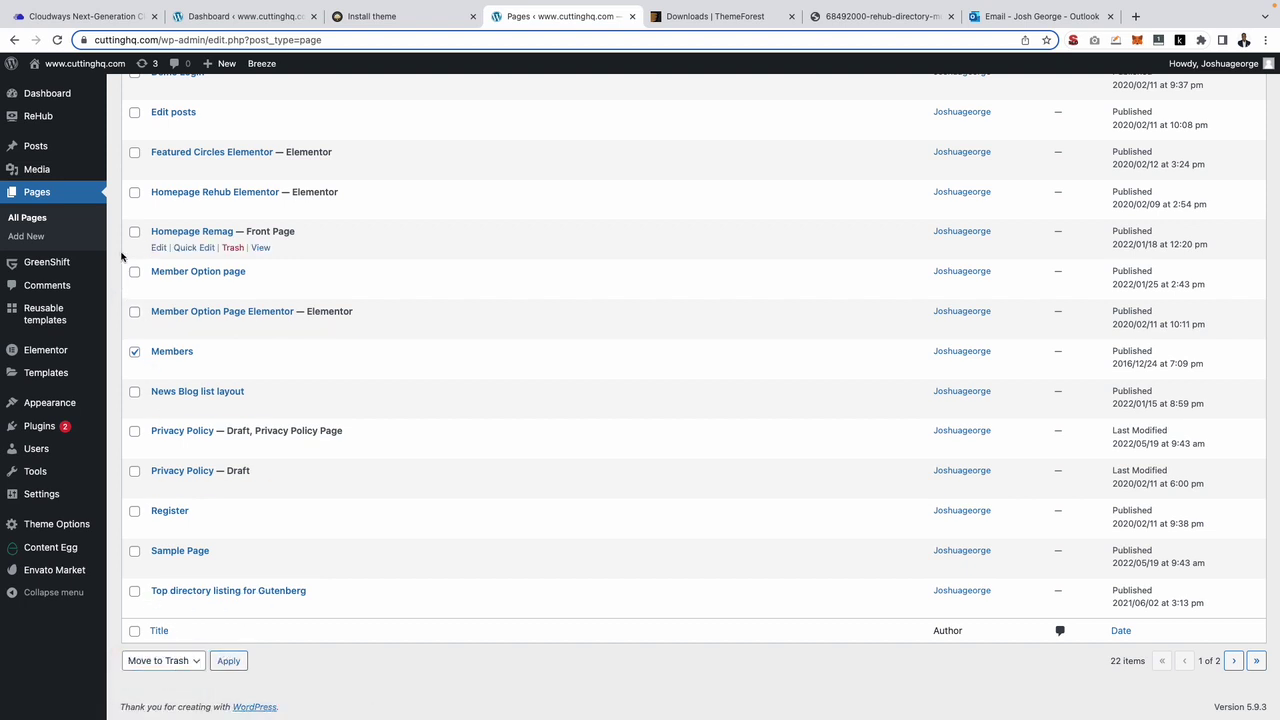
pyautogui.scroll(4, 121, 257)
pyautogui.scroll(1, 121, 257)
pyautogui.scroll(2, 121, 257)
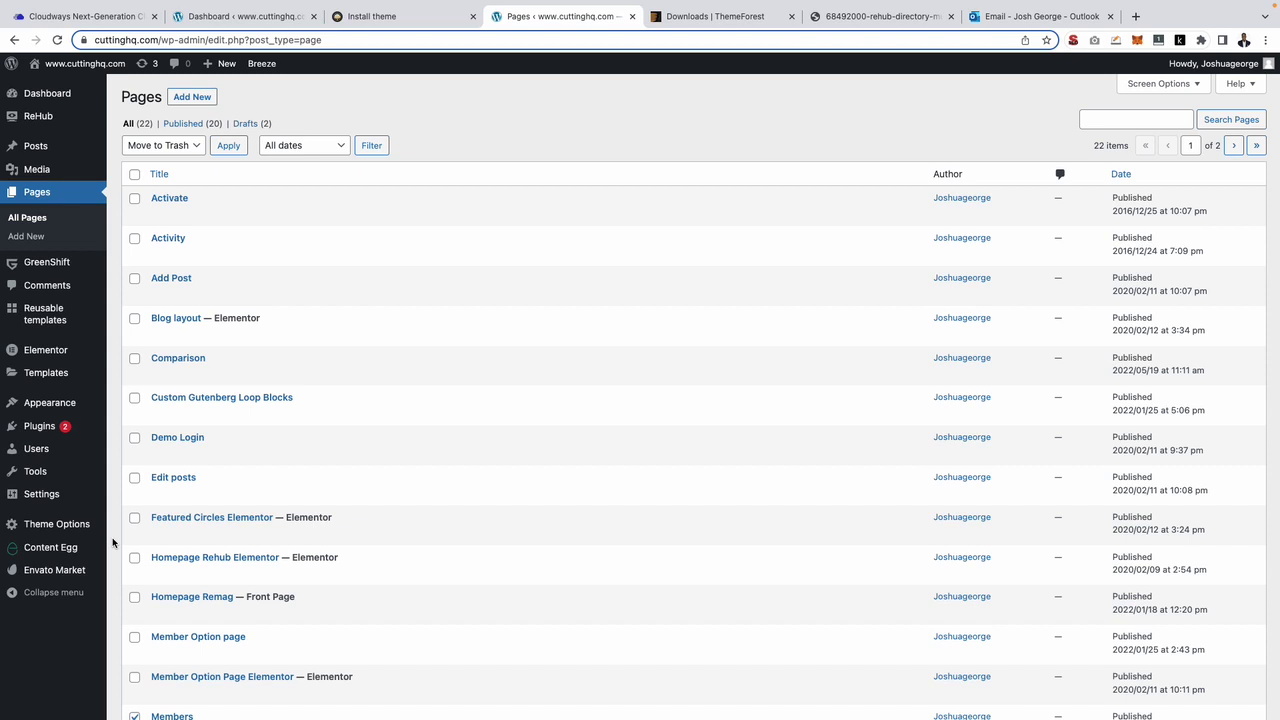
# Visit the cuttinghq.com front end via the site name in the admin bar.
pyautogui.click(90, 70)
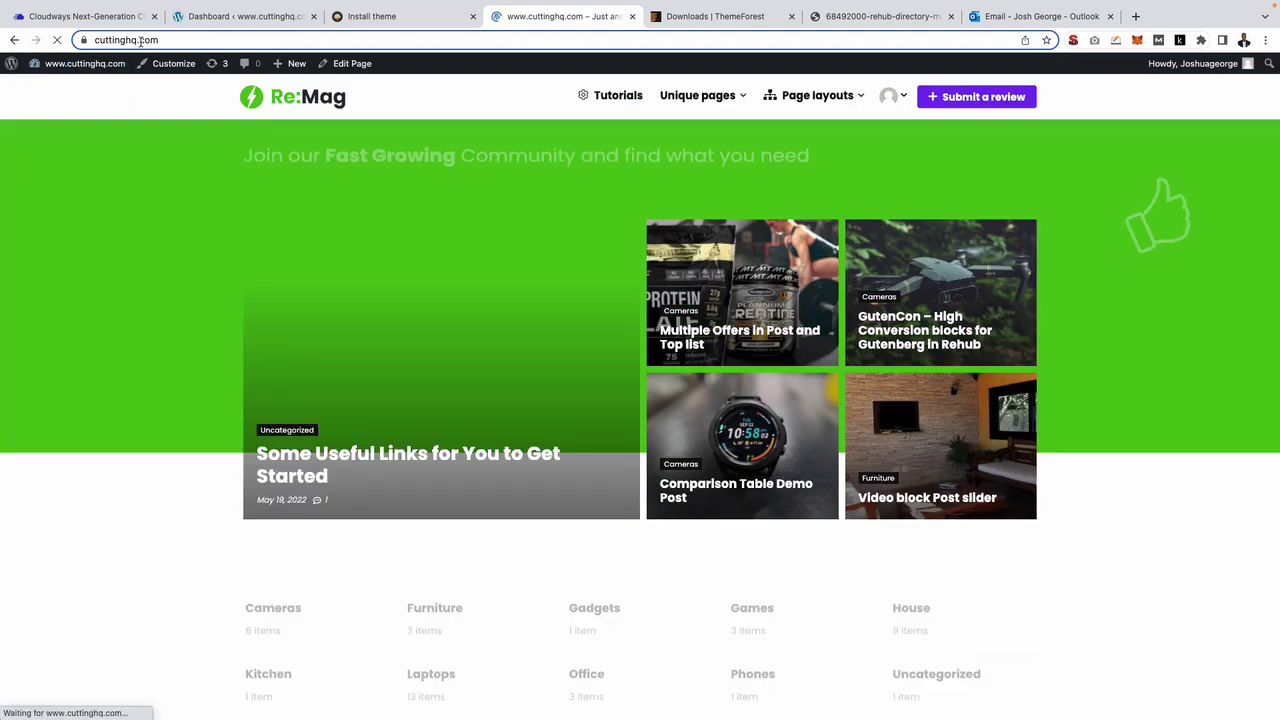